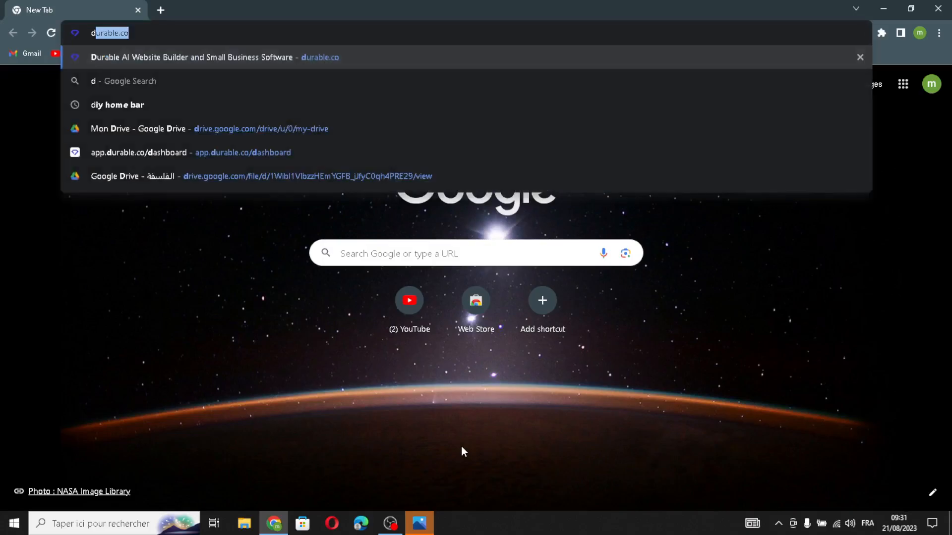
Sign in at durable.co and open the form for creating a new business.
{"action": "key", "text": "Return"}
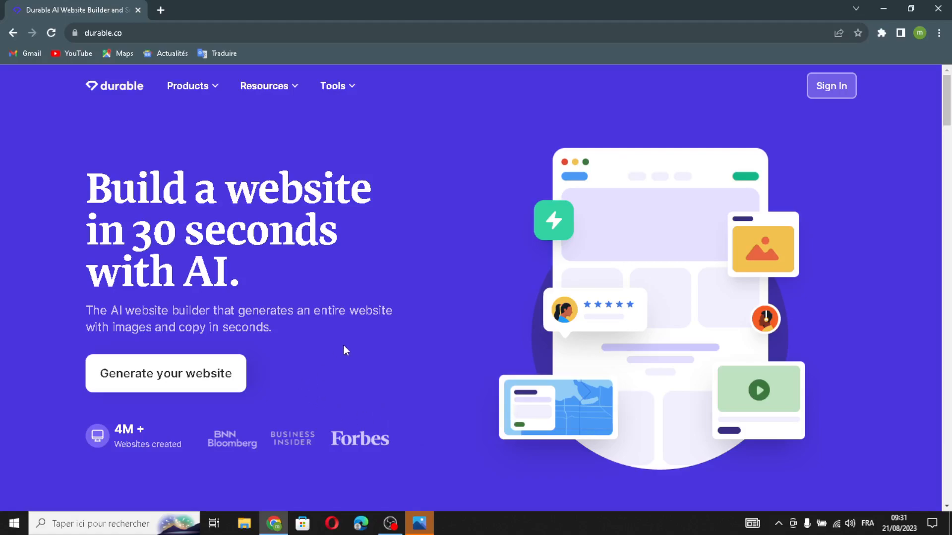
{"action": "left_click", "coordinate": [836, 91]}
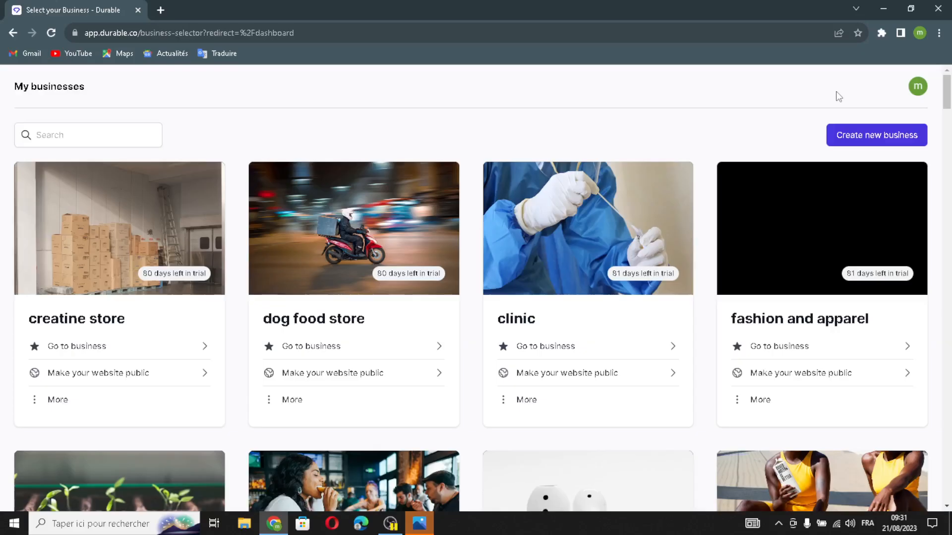
{"action": "left_click", "coordinate": [852, 140]}
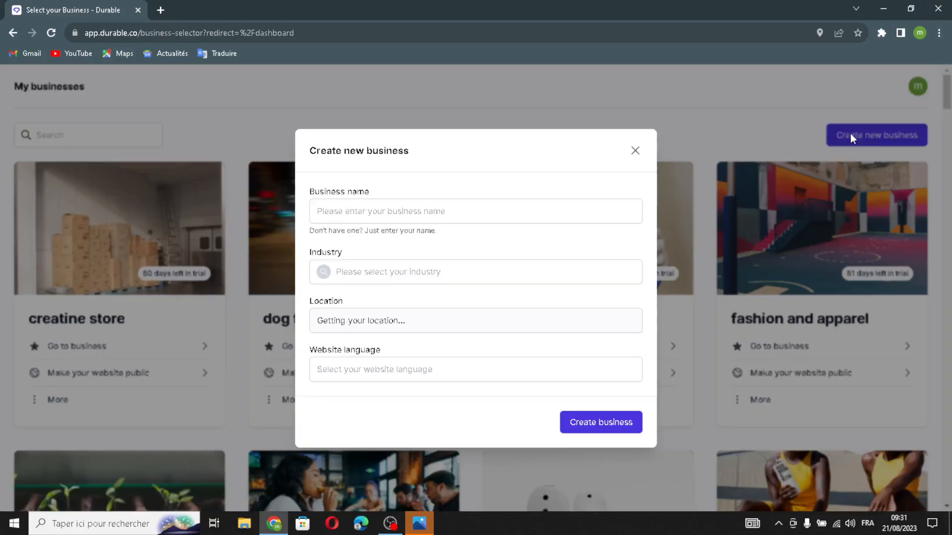
Enter EcoChicRent as the name of the new business.
{"action": "left_click", "coordinate": [484, 216]}
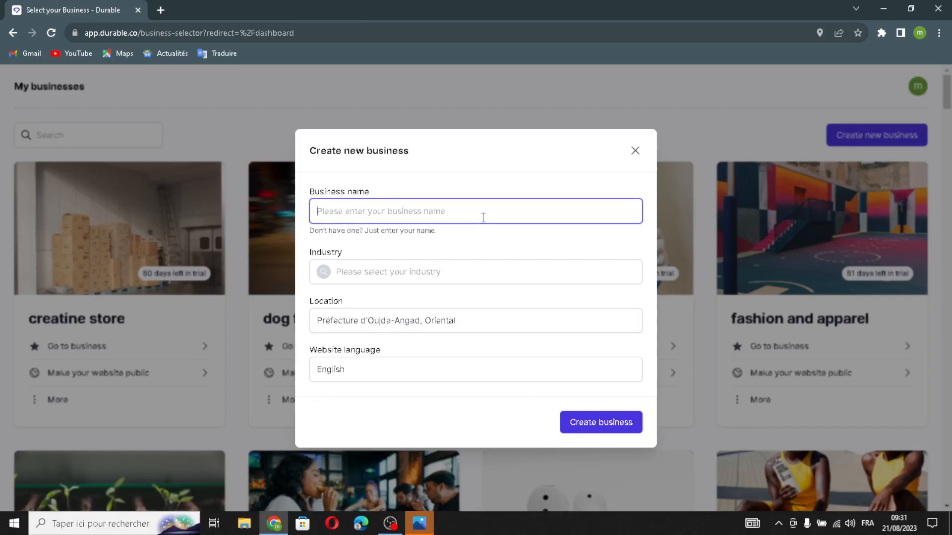
{"action": "type", "text": "EcoChic"}
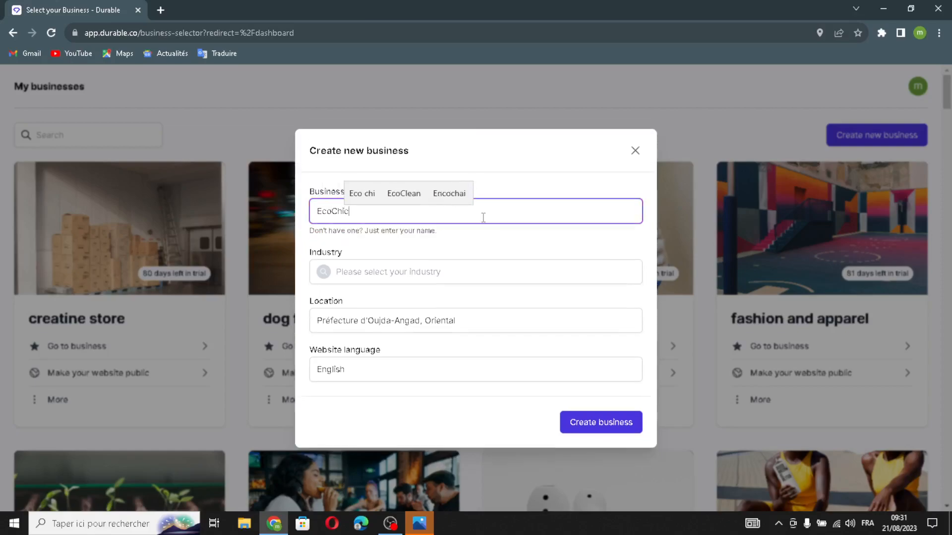
{"action": "type", "text": "Rent"}
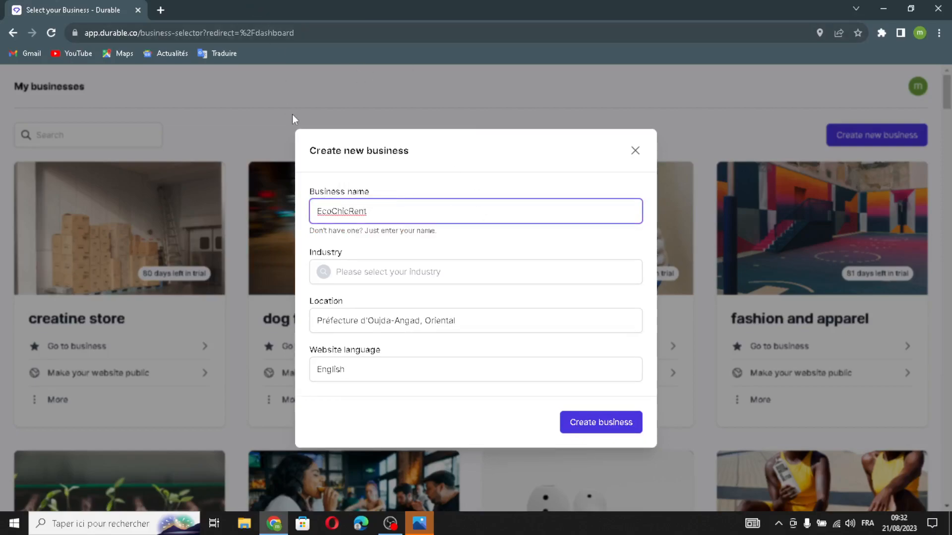
Set the new business's industry to "sustainable fashion rental".
{"action": "left_click", "coordinate": [429, 270]}
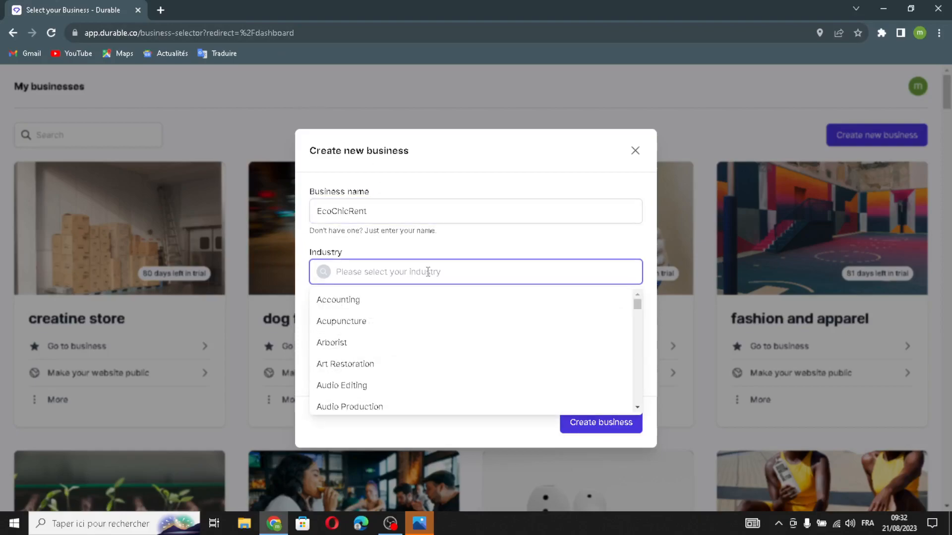
{"action": "type", "text": "sustain"}
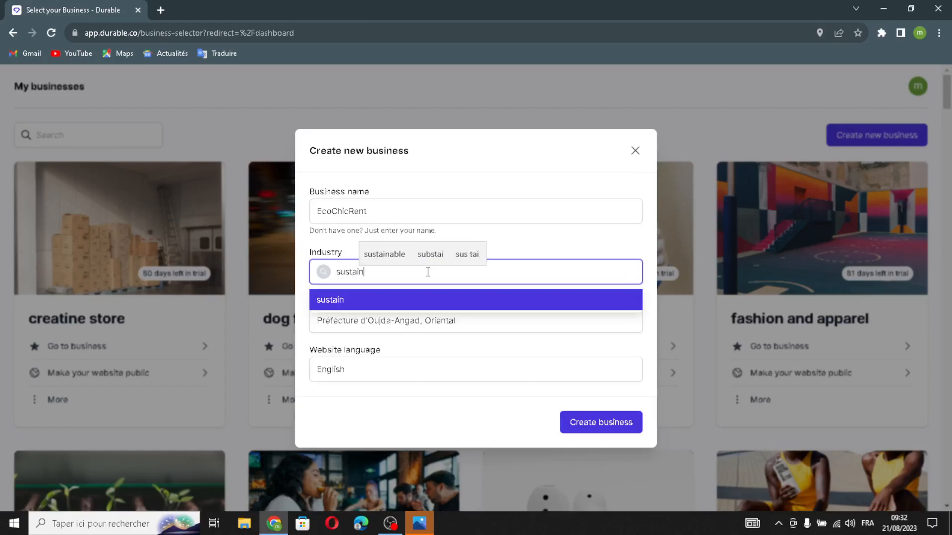
{"action": "type", "text": "able "}
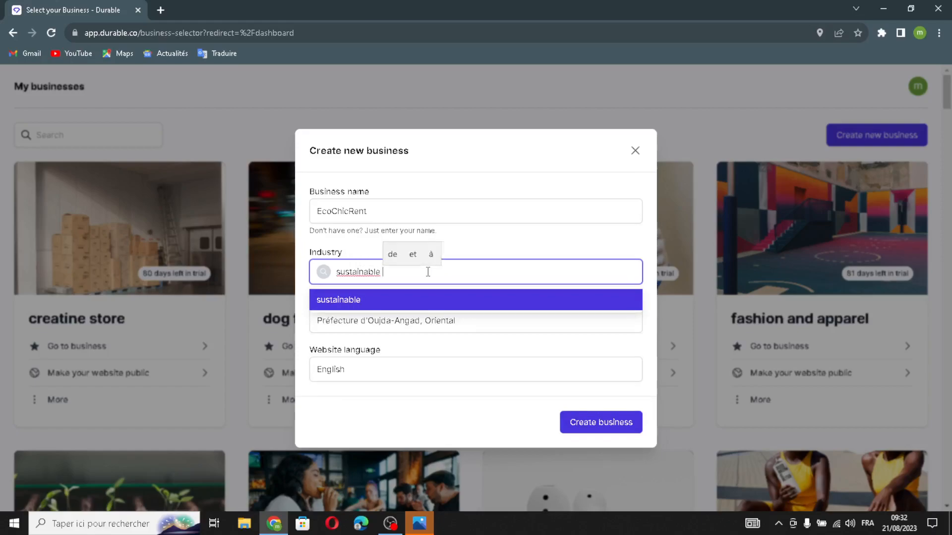
{"action": "type", "text": "fashion renta"}
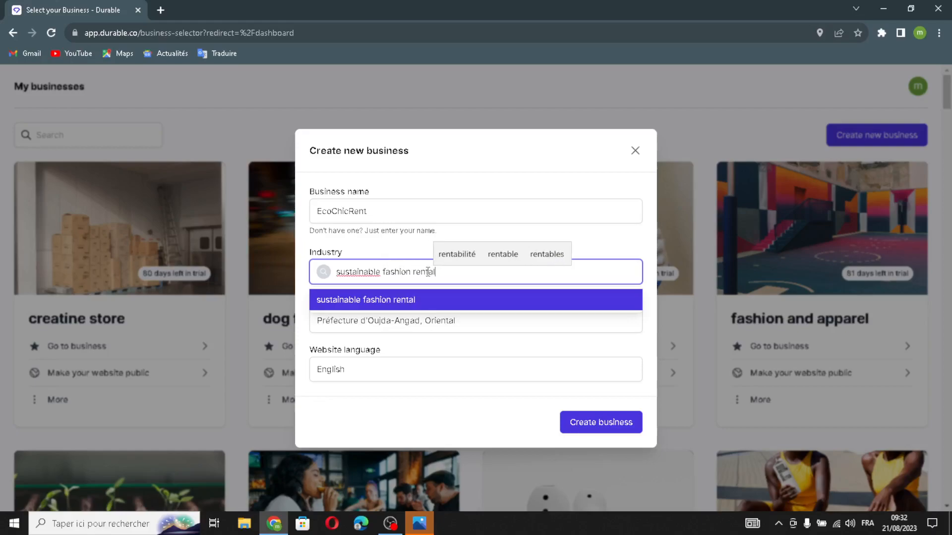
{"action": "type", "text": "l"}
{"action": "left_click", "coordinate": [385, 358]}
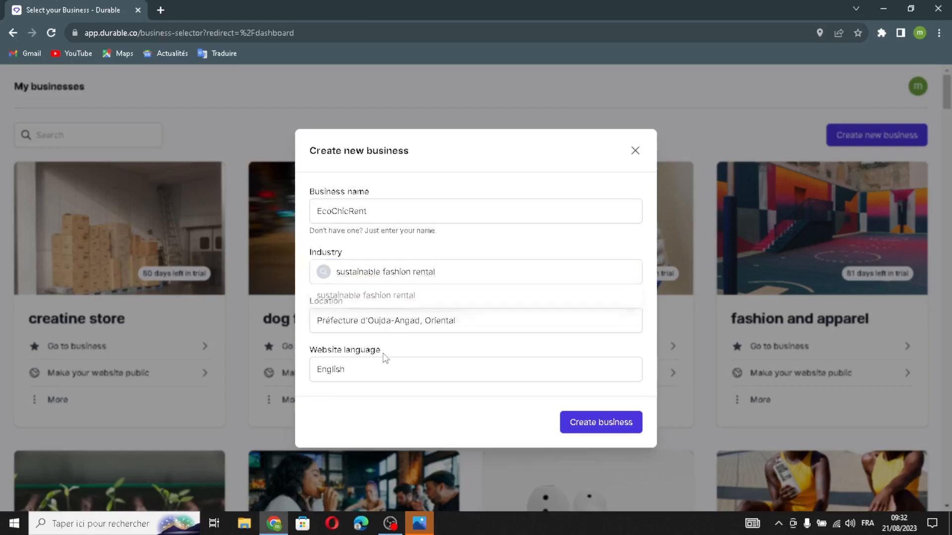
Keep English as the website language and create the business to generate its website.
{"action": "left_click", "coordinate": [395, 372]}
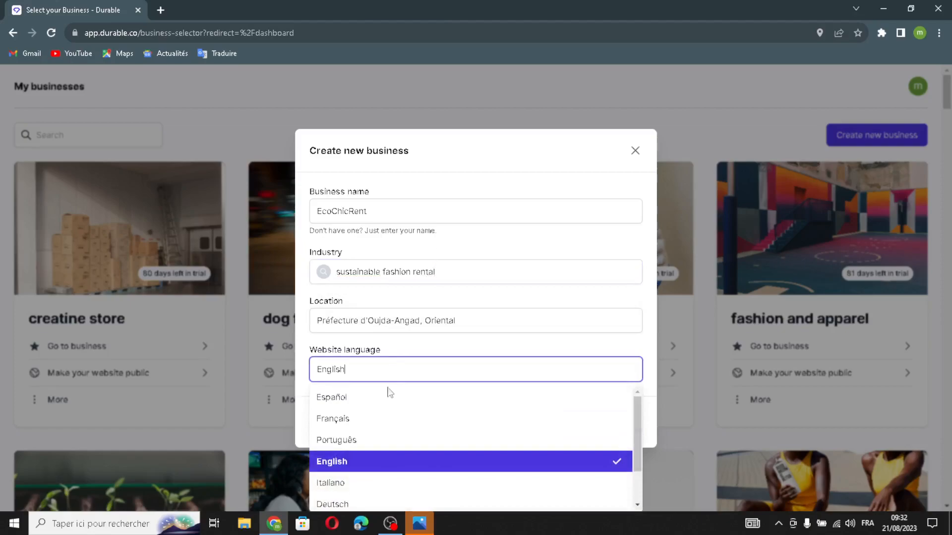
{"action": "left_click", "coordinate": [451, 342]}
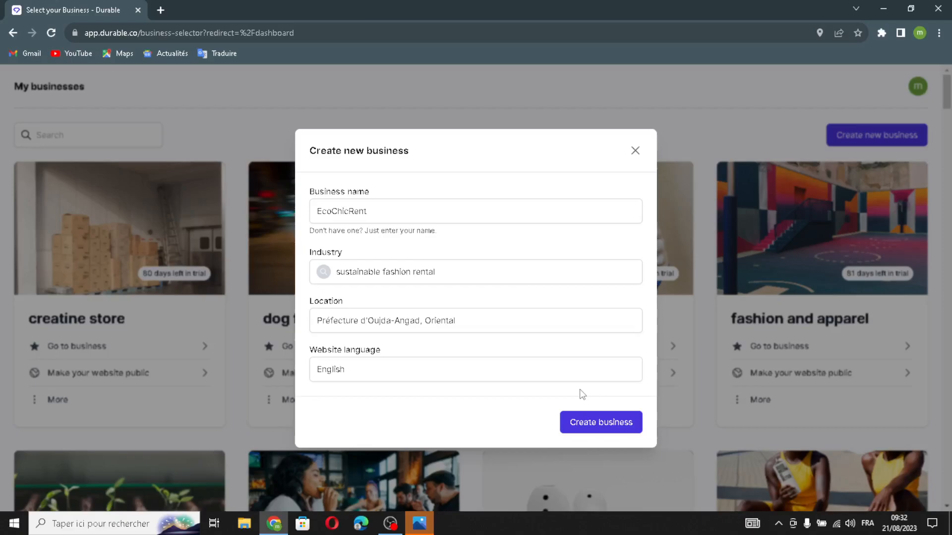
{"action": "left_click", "coordinate": [595, 424]}
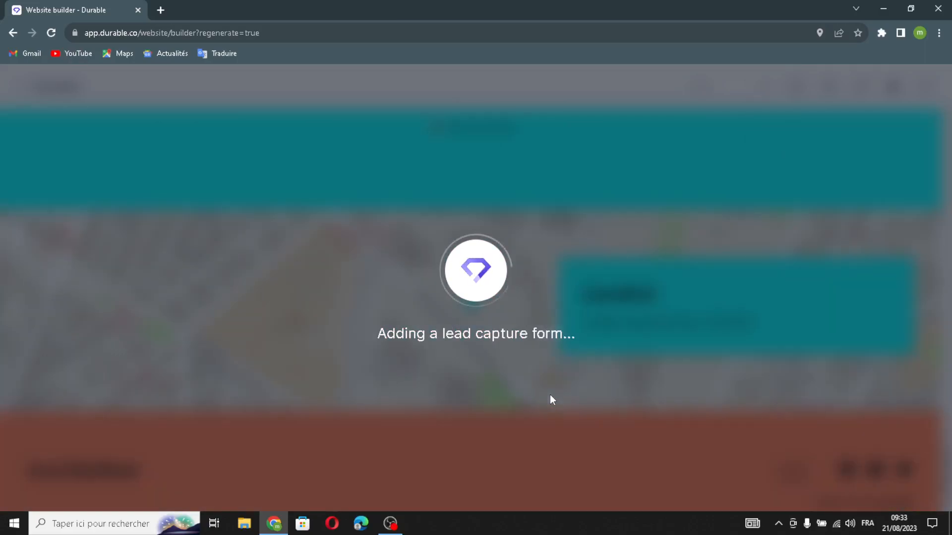
{"action": "key", "text": "ctrl+f"}
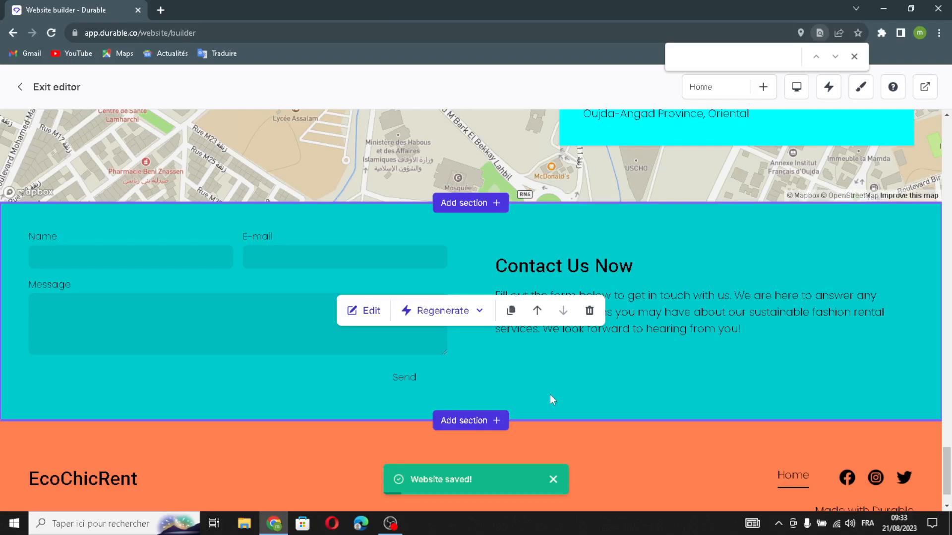
{"action": "scroll", "coordinate": [538, 356], "scroll_direction": "up", "scroll_amount": 15}
{"action": "scroll", "coordinate": [560, 338], "scroll_direction": "up", "scroll_amount": 12}
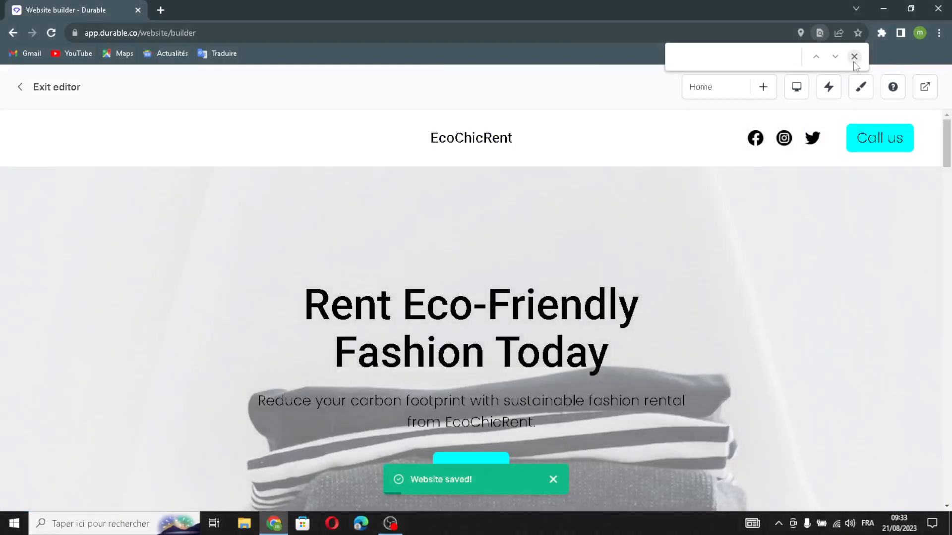
{"action": "left_click", "coordinate": [854, 56]}
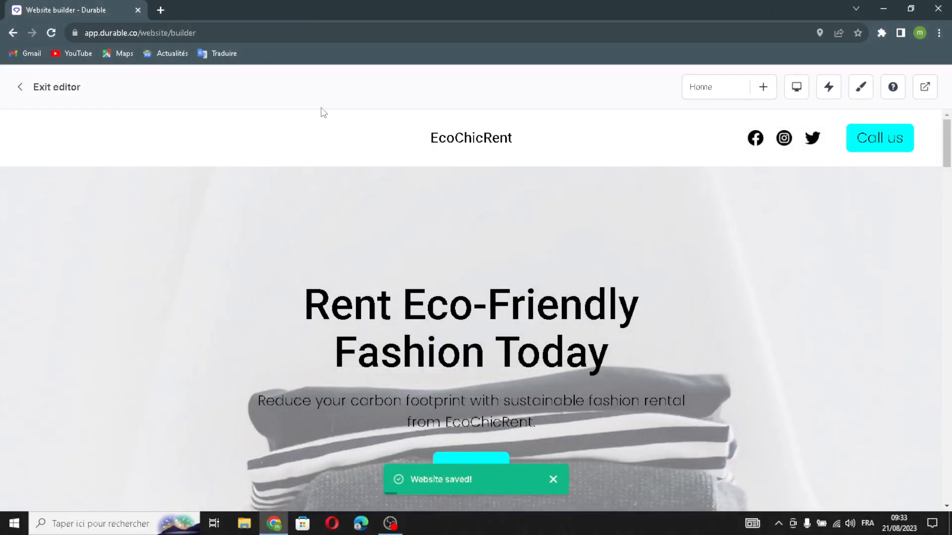
Open the website header's settings and turn on replacing the company name with a logo.
{"action": "left_click", "coordinate": [458, 135]}
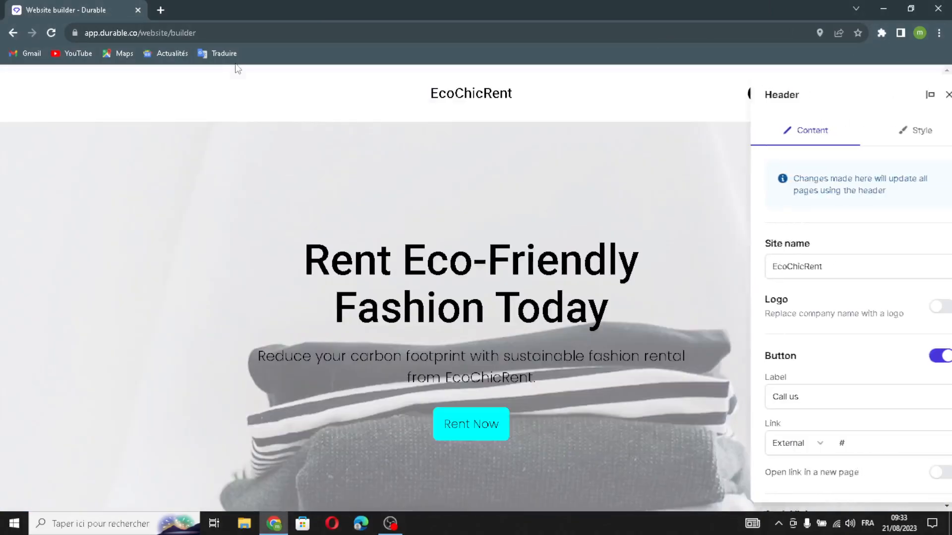
{"action": "left_click_drag", "start_coordinate": [842, 272], "coordinate": [761, 304]}
{"action": "left_click", "coordinate": [826, 276]}
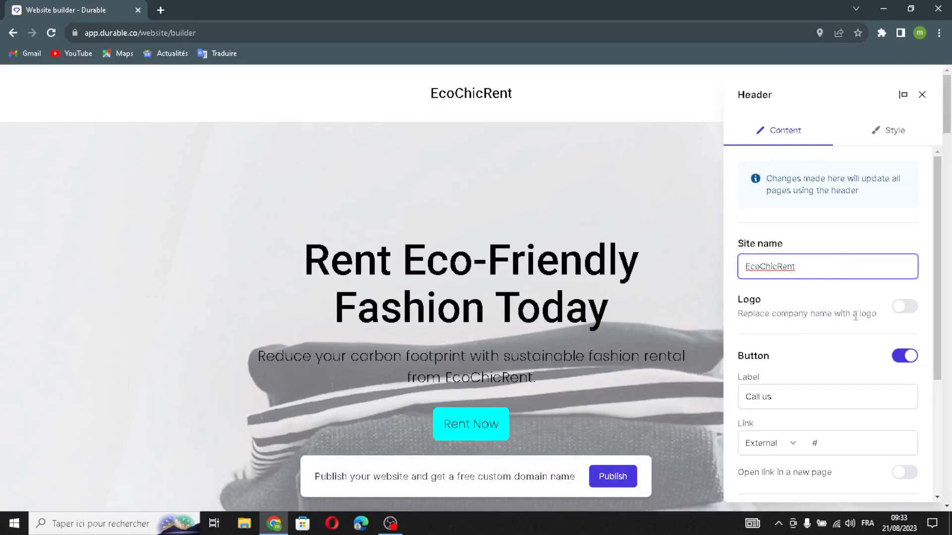
{"action": "left_click", "coordinate": [905, 308]}
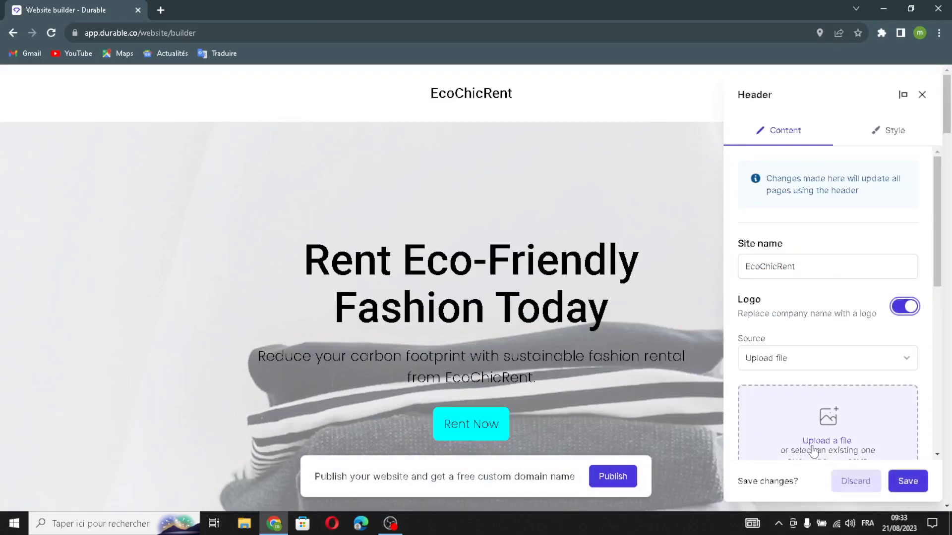
Make the header's "Call us" button open its link in a new page.
{"action": "scroll", "coordinate": [860, 407], "scroll_direction": "down", "scroll_amount": 5}
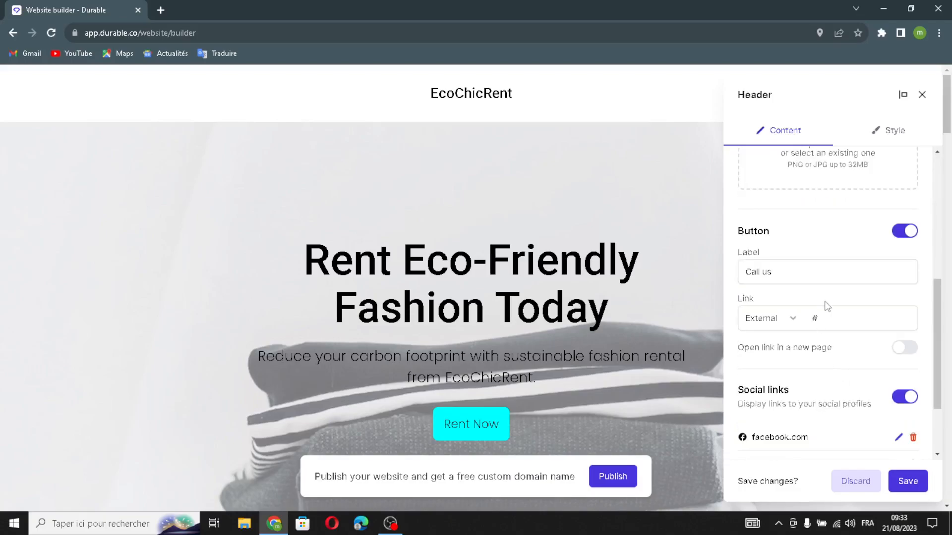
{"action": "left_click_drag", "start_coordinate": [780, 274], "coordinate": [734, 266]}
{"action": "left_click", "coordinate": [823, 270]}
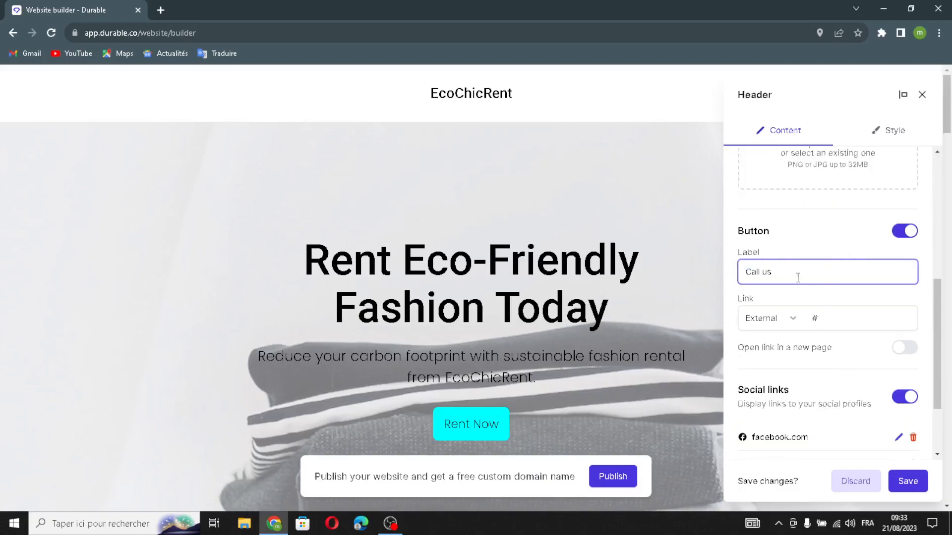
{"action": "left_click", "coordinate": [840, 316]}
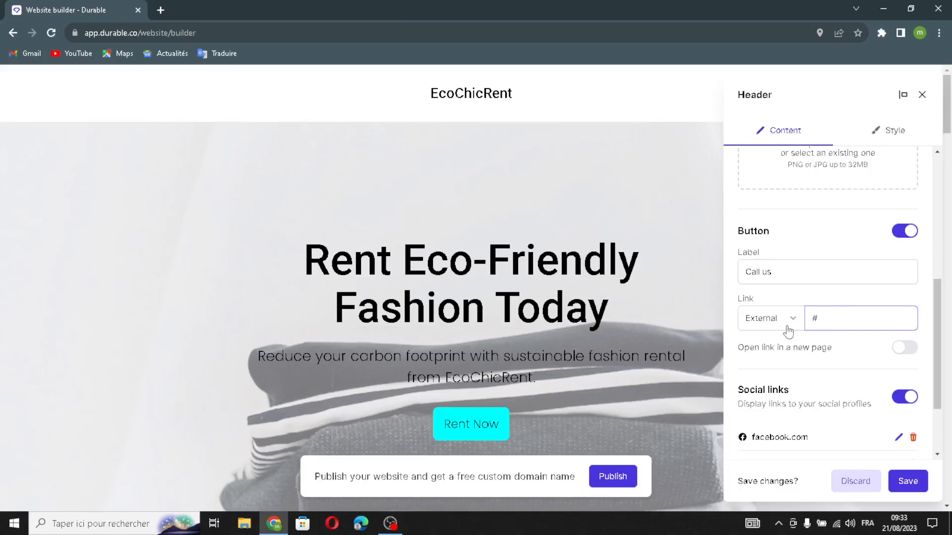
{"action": "left_click", "coordinate": [897, 353]}
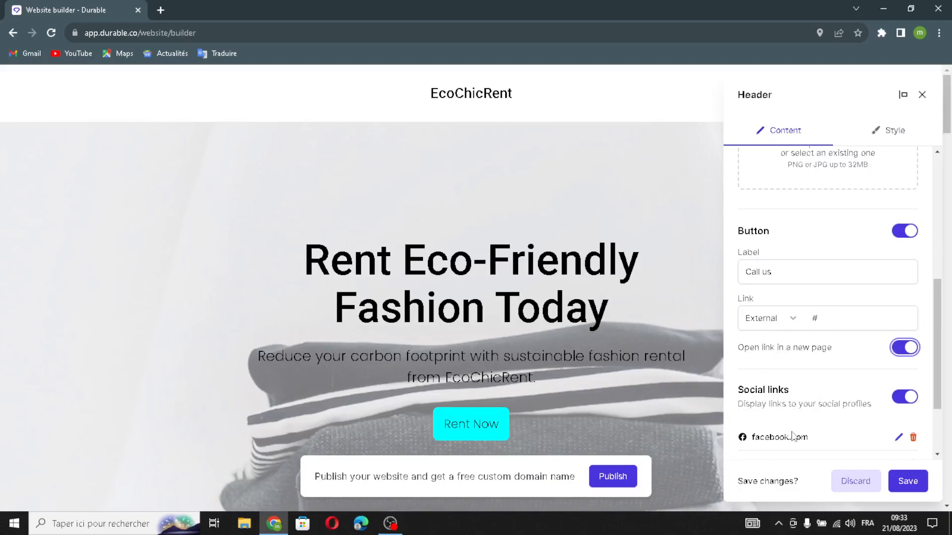
{"action": "scroll", "coordinate": [790, 387], "scroll_direction": "down", "scroll_amount": 1}
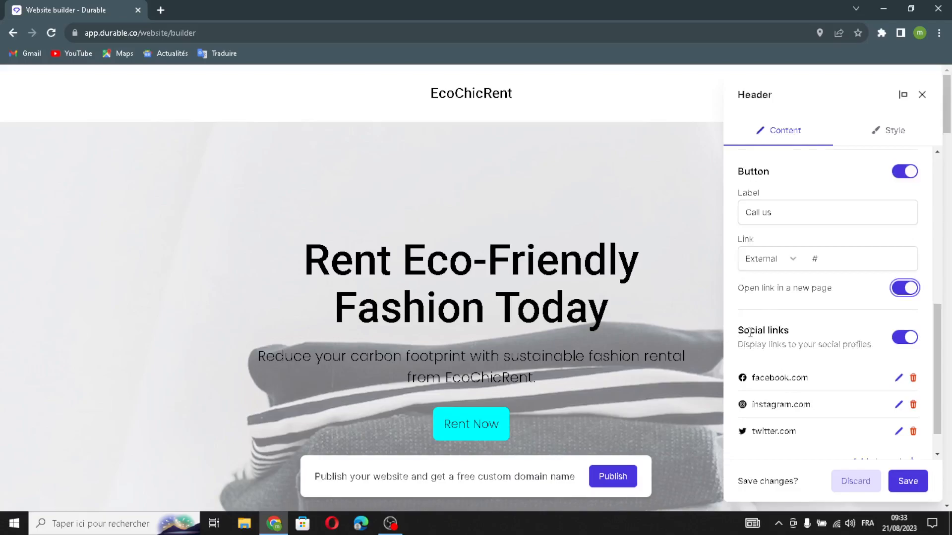
{"action": "scroll", "coordinate": [793, 347], "scroll_direction": "down", "scroll_amount": 1}
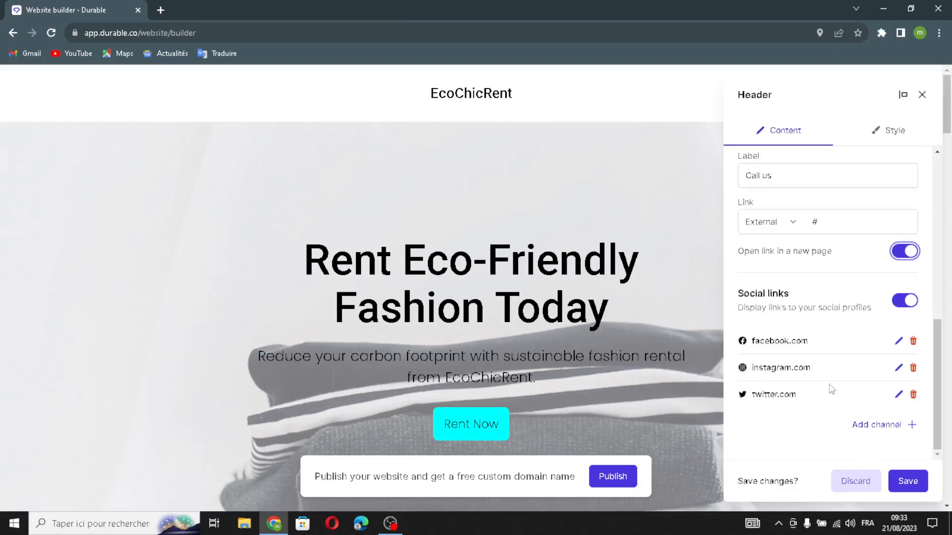
{"action": "left_click", "coordinate": [913, 429]}
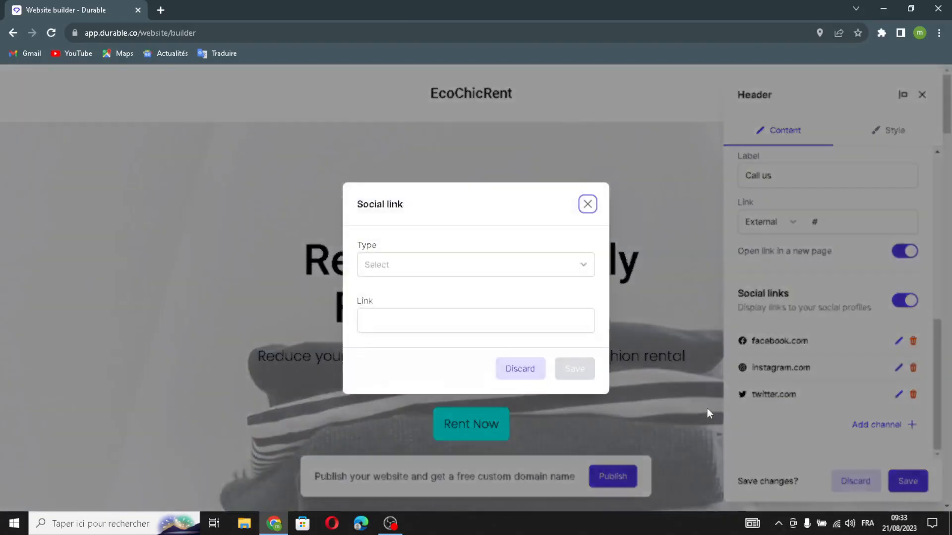
{"action": "left_click", "coordinate": [490, 264]}
{"action": "left_click", "coordinate": [429, 262]}
{"action": "left_click", "coordinate": [428, 262]}
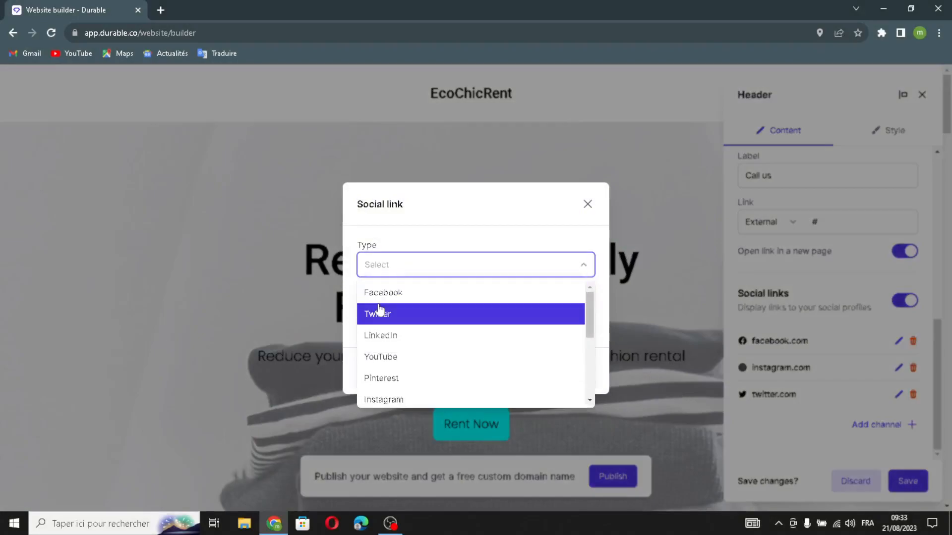
{"action": "left_click", "coordinate": [414, 296]}
{"action": "left_click", "coordinate": [448, 315]}
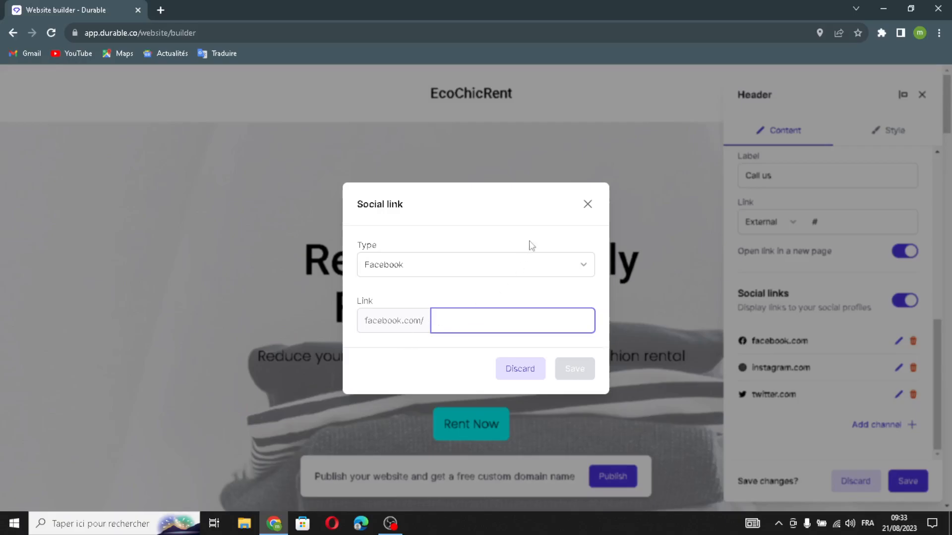
{"action": "left_click", "coordinate": [588, 204]}
Turn on the full width and sticky style options for the header.
{"action": "left_click", "coordinate": [887, 134]}
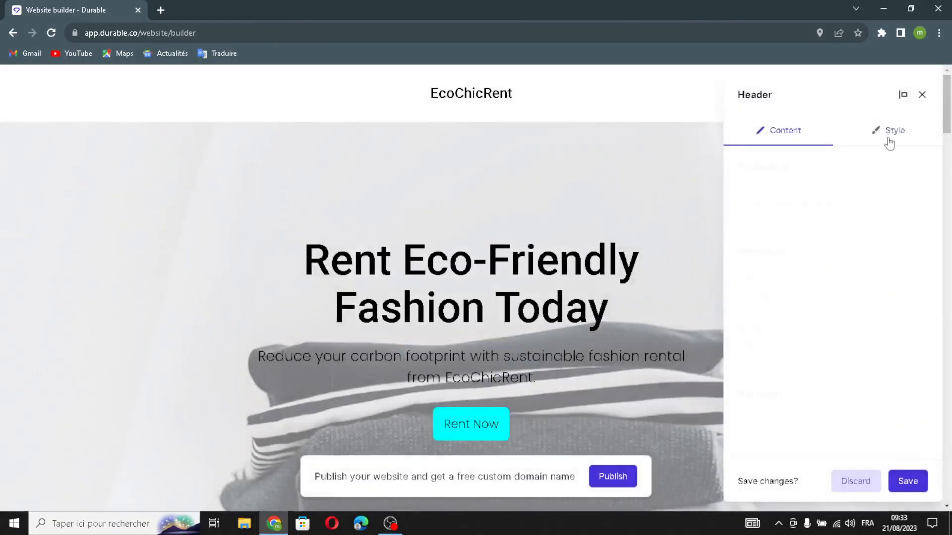
{"action": "scroll", "coordinate": [825, 214], "scroll_direction": "down", "scroll_amount": 5}
{"action": "scroll", "coordinate": [823, 213], "scroll_direction": "up", "scroll_amount": 5}
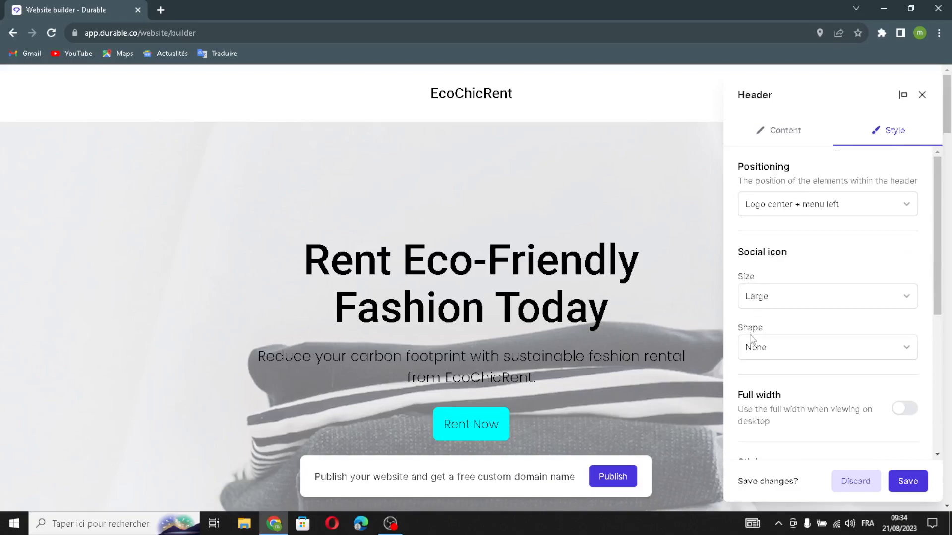
{"action": "scroll", "coordinate": [754, 357], "scroll_direction": "down", "scroll_amount": 1}
{"action": "scroll", "coordinate": [803, 372], "scroll_direction": "down", "scroll_amount": 1}
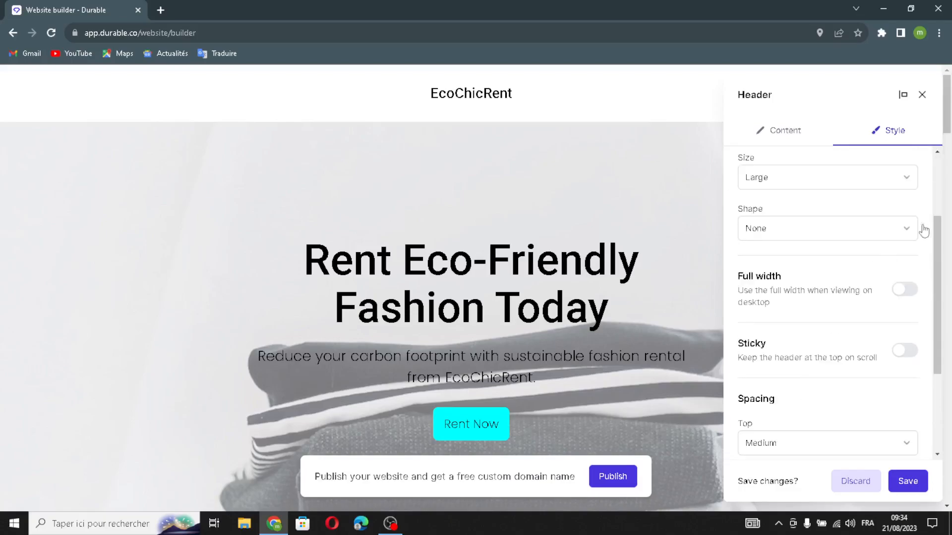
{"action": "left_click", "coordinate": [900, 289]}
{"action": "left_click", "coordinate": [905, 351]}
Review the header's spacing and background settings and save the header changes.
{"action": "scroll", "coordinate": [882, 349], "scroll_direction": "down", "scroll_amount": 1}
{"action": "scroll", "coordinate": [855, 353], "scroll_direction": "down", "scroll_amount": 1}
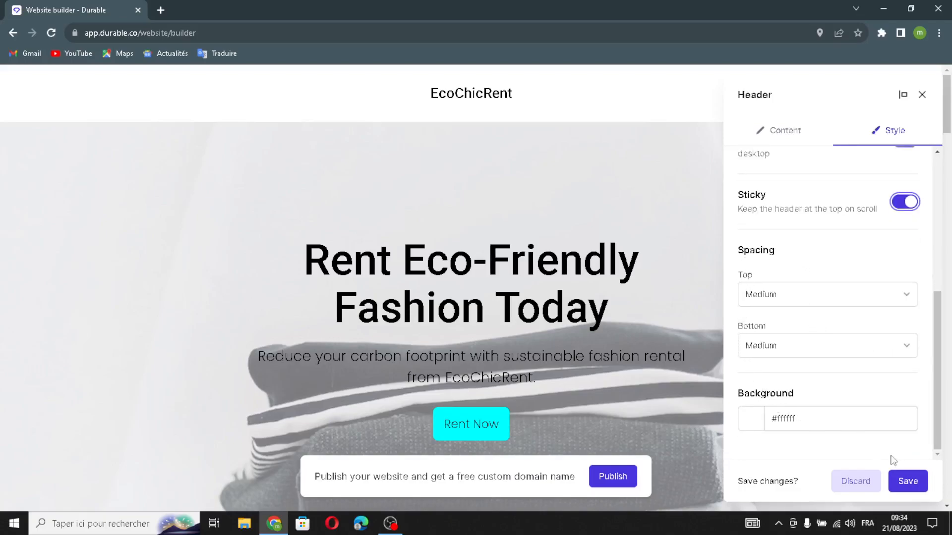
{"action": "left_click", "coordinate": [904, 484]}
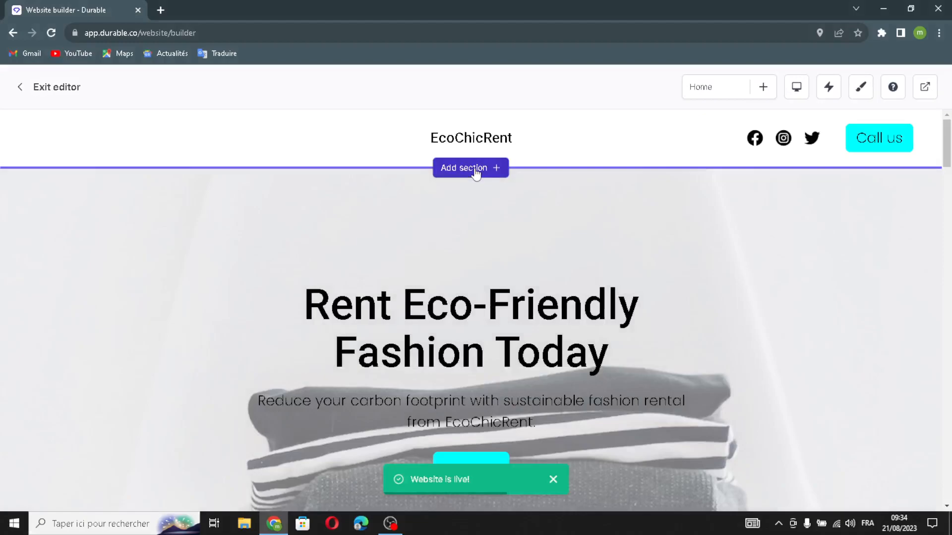
Browse the section types that can be added below the header, and close the selection without adding one.
{"action": "left_click", "coordinate": [475, 171]}
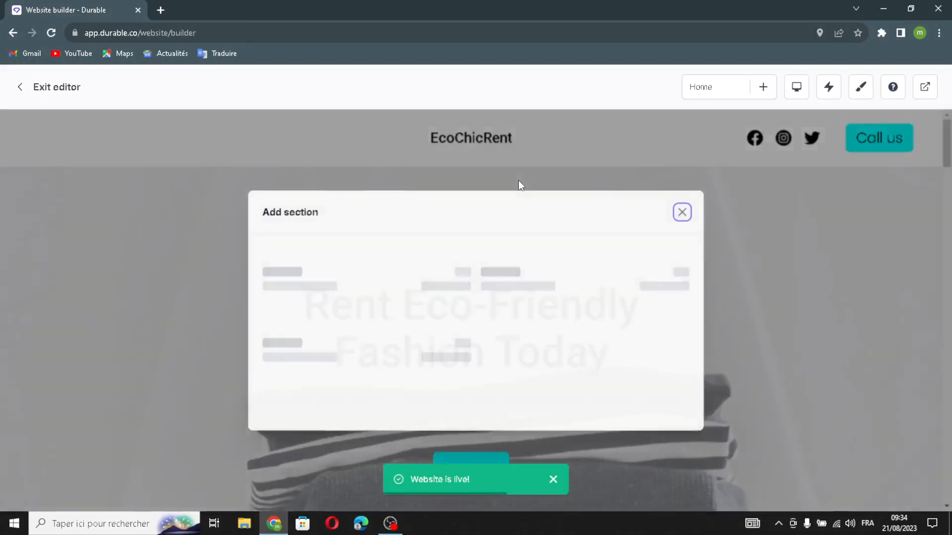
{"action": "scroll", "coordinate": [488, 317], "scroll_direction": "down", "scroll_amount": 3}
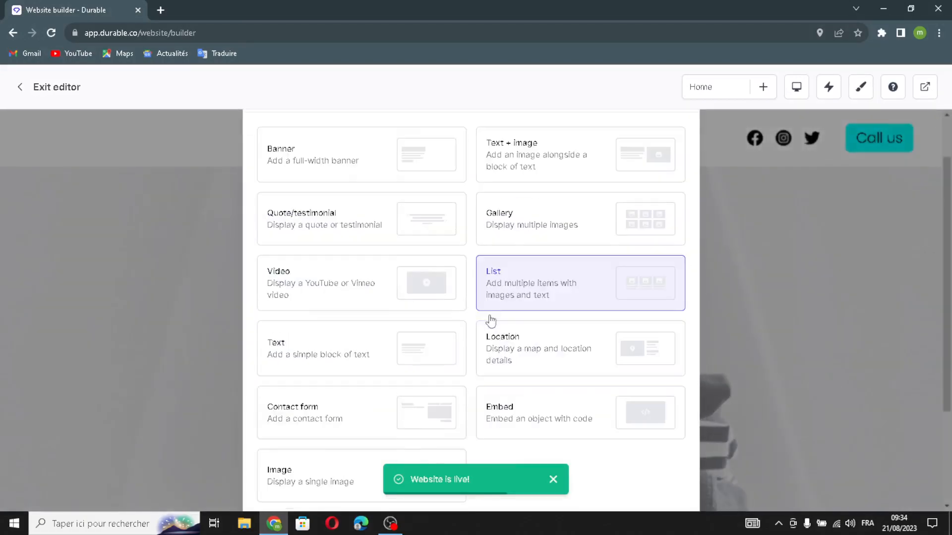
{"action": "scroll", "coordinate": [477, 408], "scroll_direction": "up", "scroll_amount": 3}
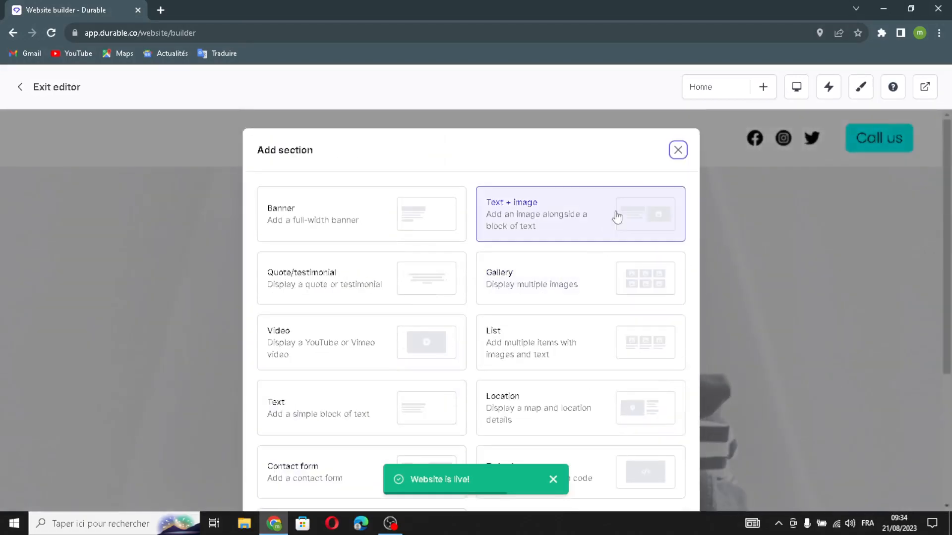
{"action": "left_click", "coordinate": [678, 150]}
Open the banner section's settings and regenerate its heading and subtext with AI.
{"action": "scroll", "coordinate": [516, 273], "scroll_direction": "down", "scroll_amount": 1}
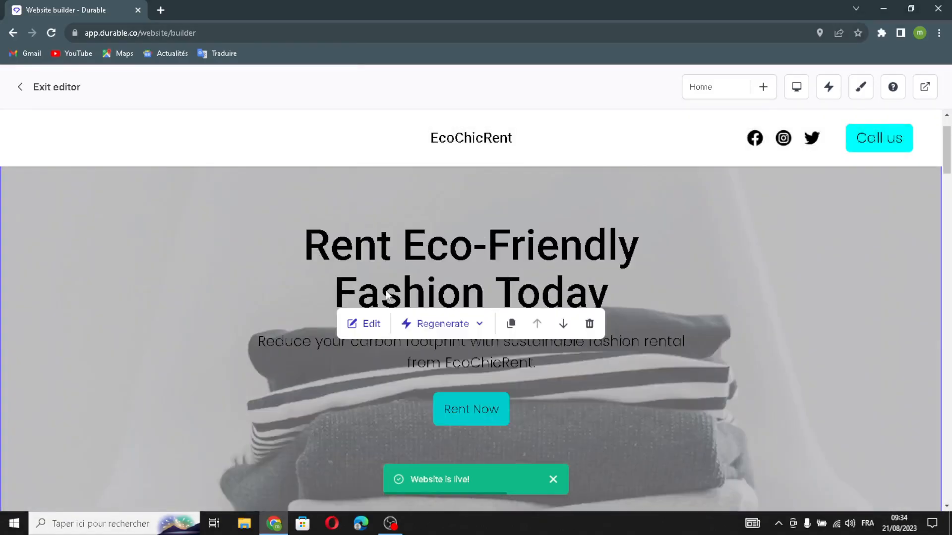
{"action": "left_click", "coordinate": [371, 327]}
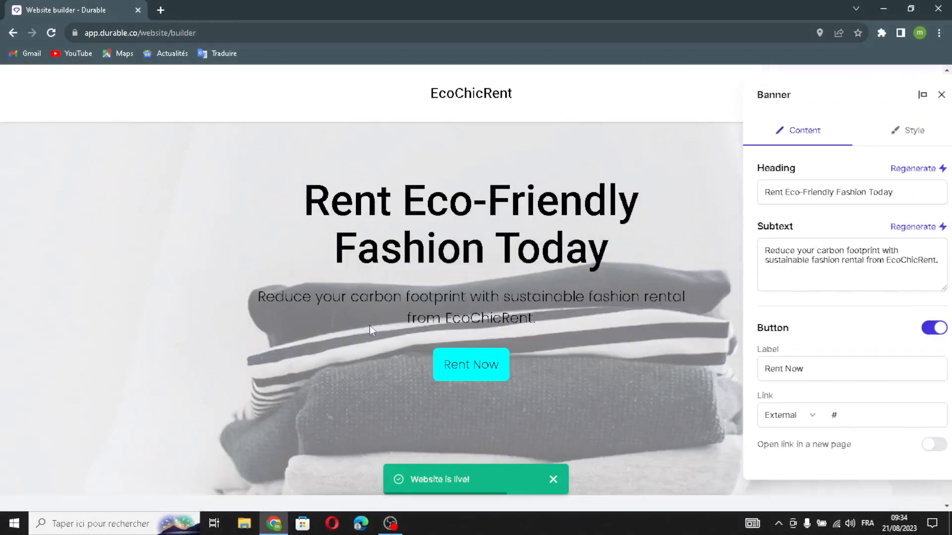
{"action": "mouse_move", "coordinate": [890, 194]}
{"action": "left_mouse_down"}
{"action": "mouse_move", "coordinate": [822, 205]}
{"action": "mouse_move", "coordinate": [900, 199]}
{"action": "left_mouse_up"}
{"action": "left_click", "coordinate": [915, 171]}
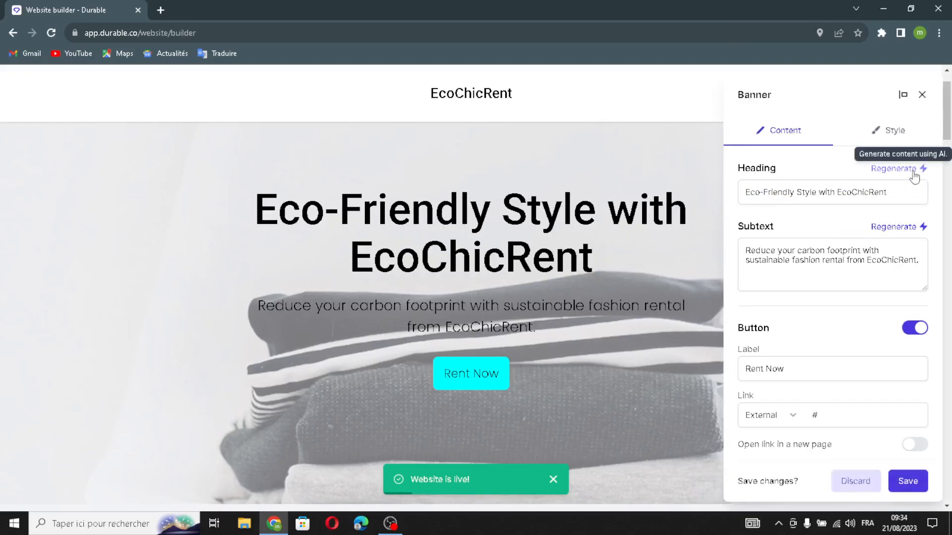
{"action": "left_click", "coordinate": [906, 231]}
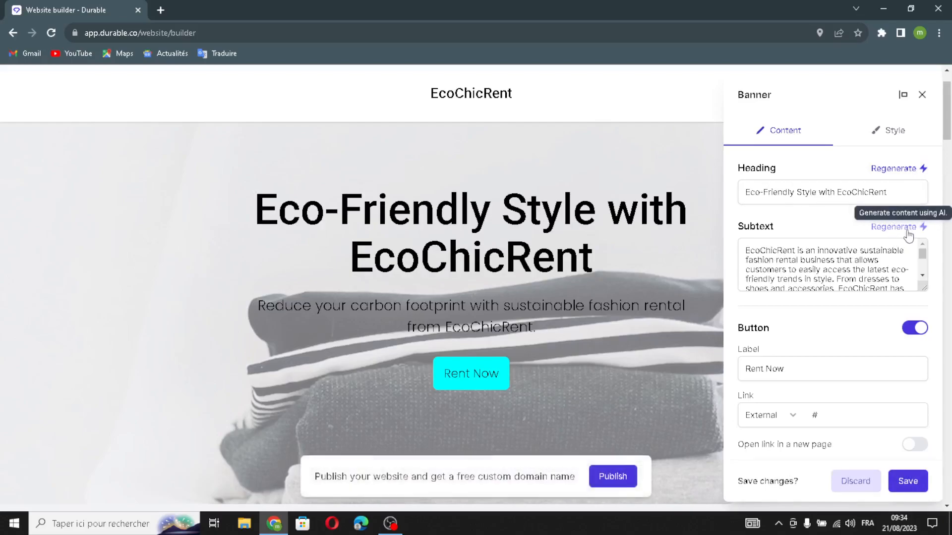
Check the banner button's label and link, and try the option that opens the link in a new page.
{"action": "triple_click", "coordinate": [785, 368]}
{"action": "left_click", "coordinate": [785, 368]}
{"action": "left_click", "coordinate": [845, 418]}
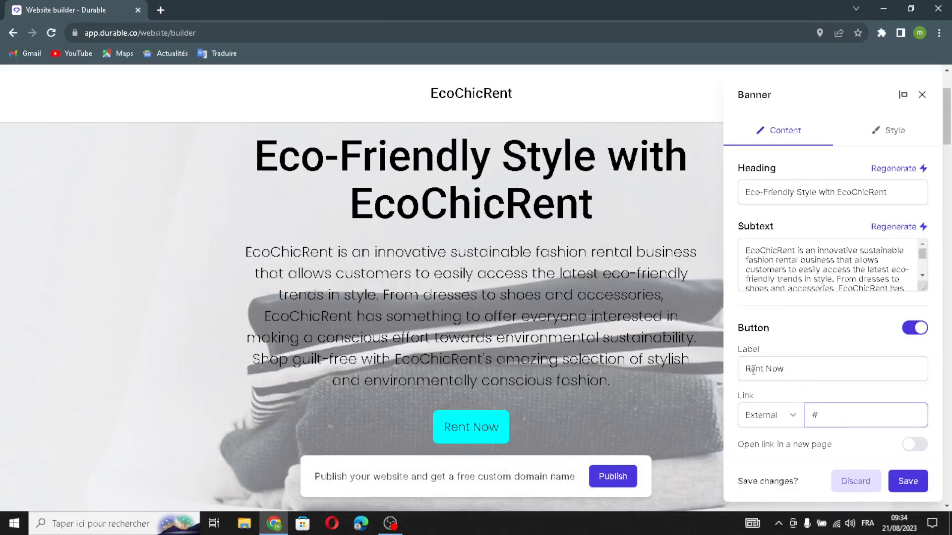
{"action": "left_click", "coordinate": [916, 446]}
{"action": "left_click", "coordinate": [917, 446]}
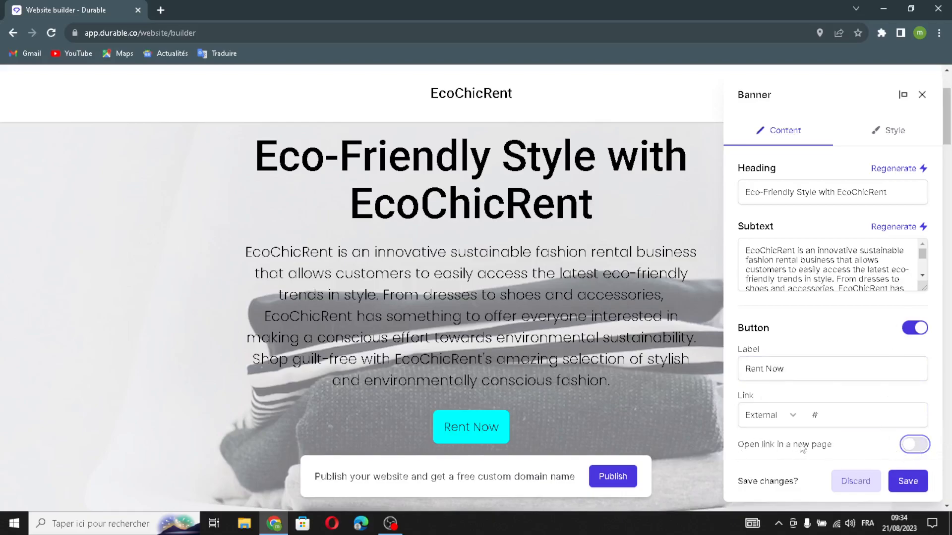
Set the banner's horizontal alignment to left and regenerate its background image with AI.
{"action": "left_click", "coordinate": [918, 138]}
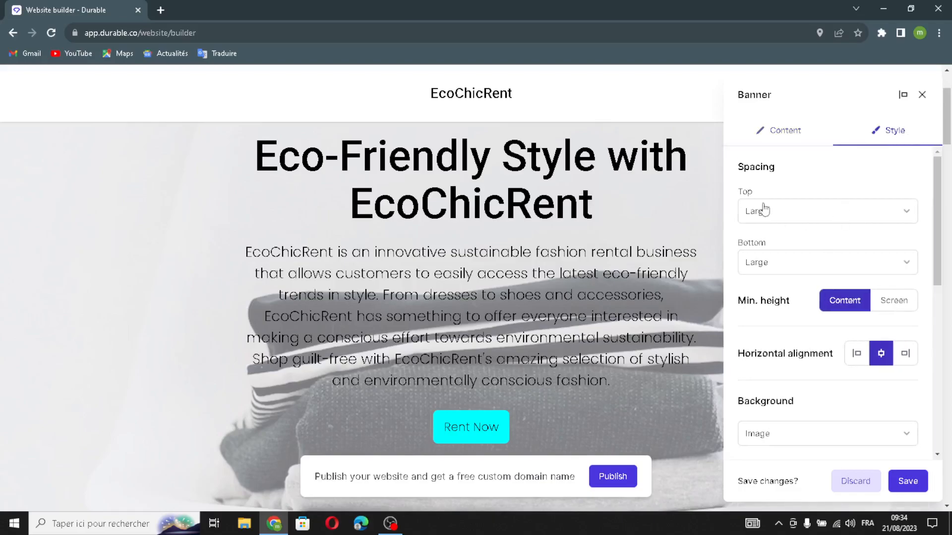
{"action": "left_click", "coordinate": [857, 353]}
{"action": "scroll", "coordinate": [840, 409], "scroll_direction": "down", "scroll_amount": 4}
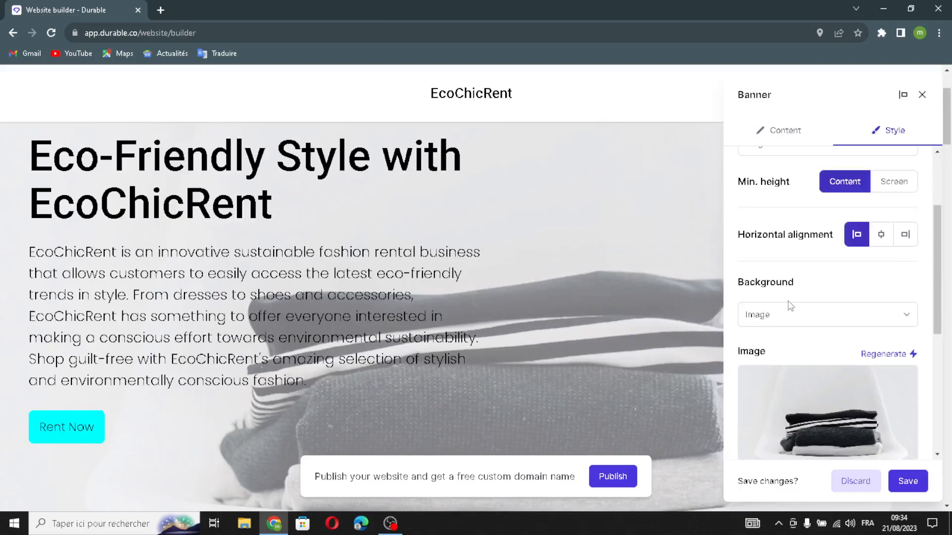
{"action": "scroll", "coordinate": [845, 382], "scroll_direction": "down", "scroll_amount": 1}
{"action": "left_click", "coordinate": [887, 234]}
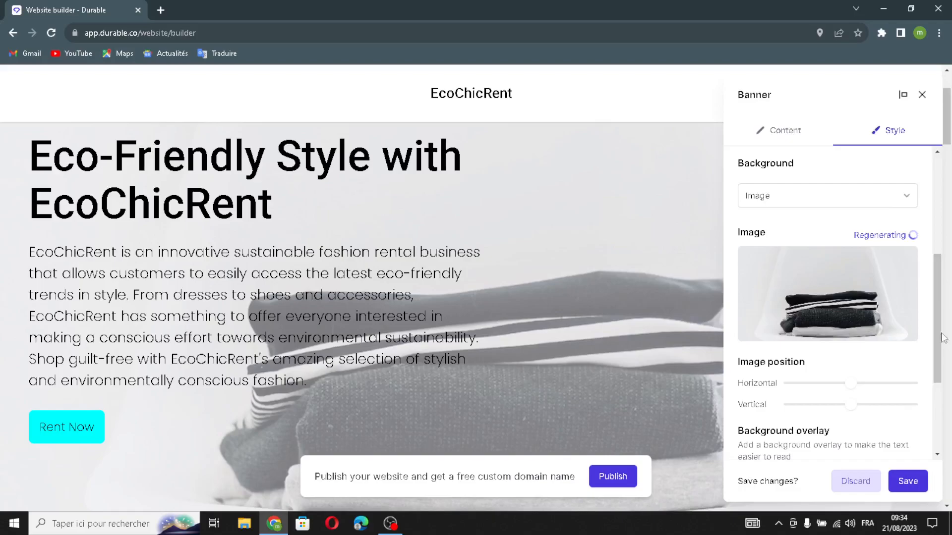
Turn on combining the banner background with the page header and save the banner changes.
{"action": "scroll", "coordinate": [843, 324], "scroll_direction": "down", "scroll_amount": 3}
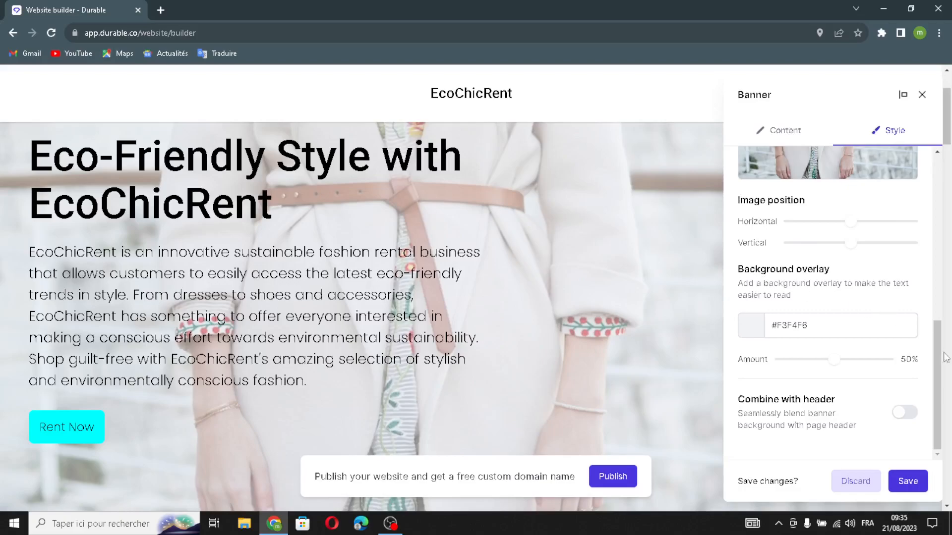
{"action": "left_click", "coordinate": [904, 412]}
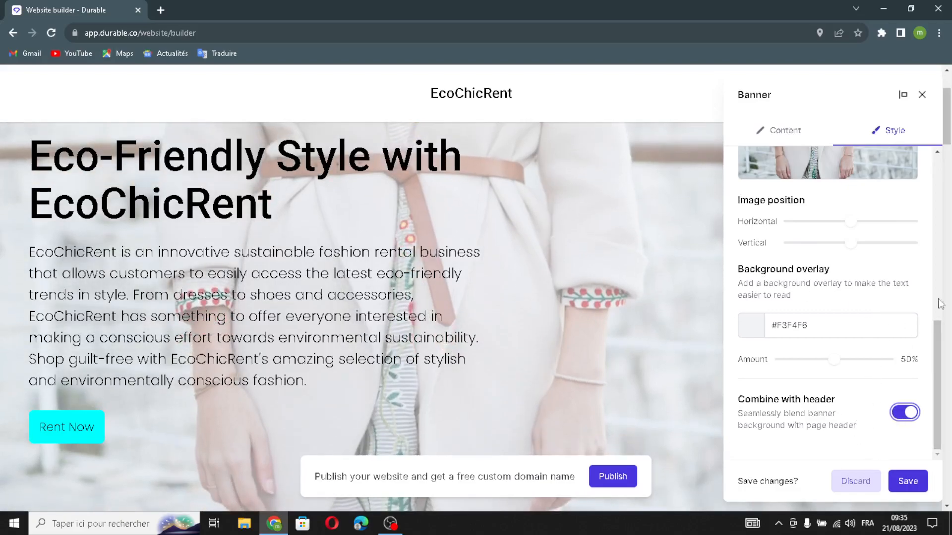
{"action": "left_click", "coordinate": [898, 487]}
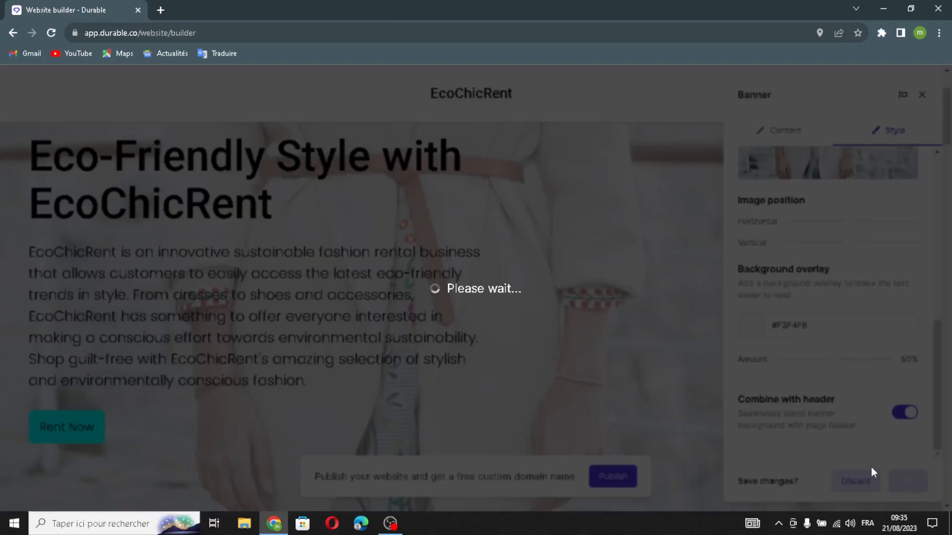
Open the settings of the image section above "About us" and regenerate its picture with AI.
{"action": "scroll", "coordinate": [512, 374], "scroll_direction": "down", "scroll_amount": 7}
{"action": "scroll", "coordinate": [513, 372], "scroll_direction": "down", "scroll_amount": 8}
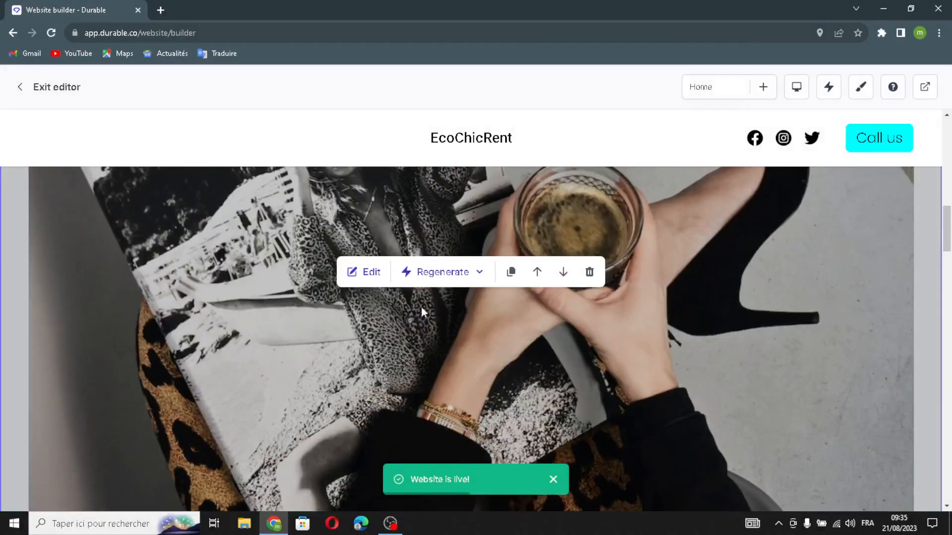
{"action": "left_click", "coordinate": [366, 272]}
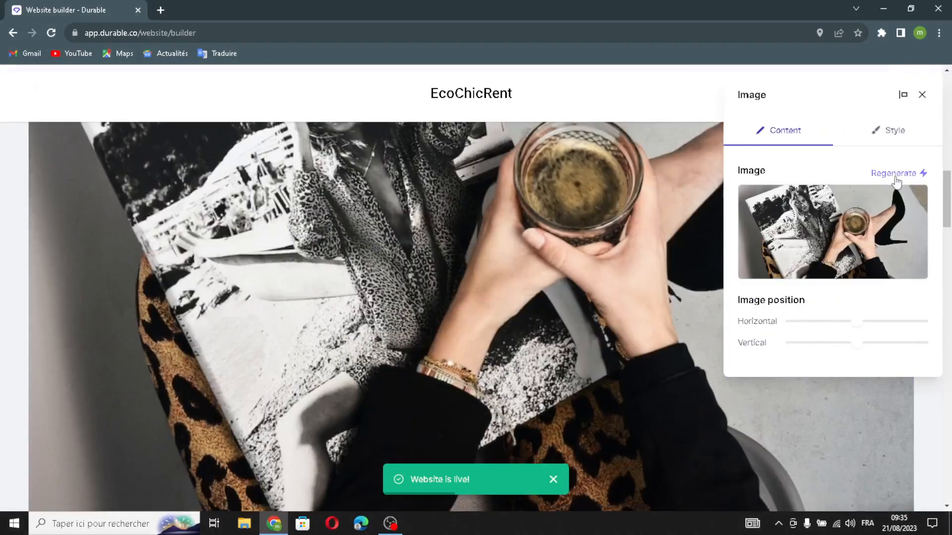
{"action": "left_click", "coordinate": [914, 172]}
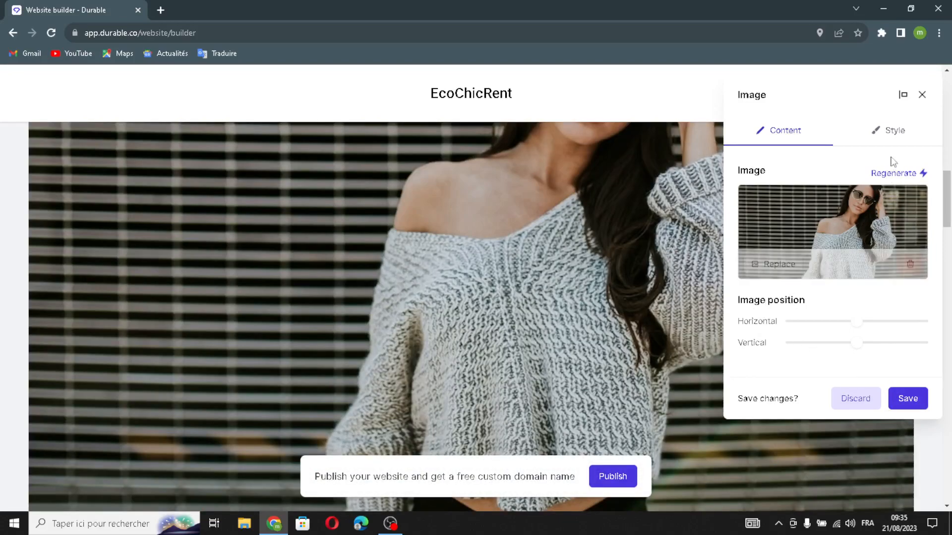
Try the full width style option on the image section.
{"action": "left_click", "coordinate": [897, 131]}
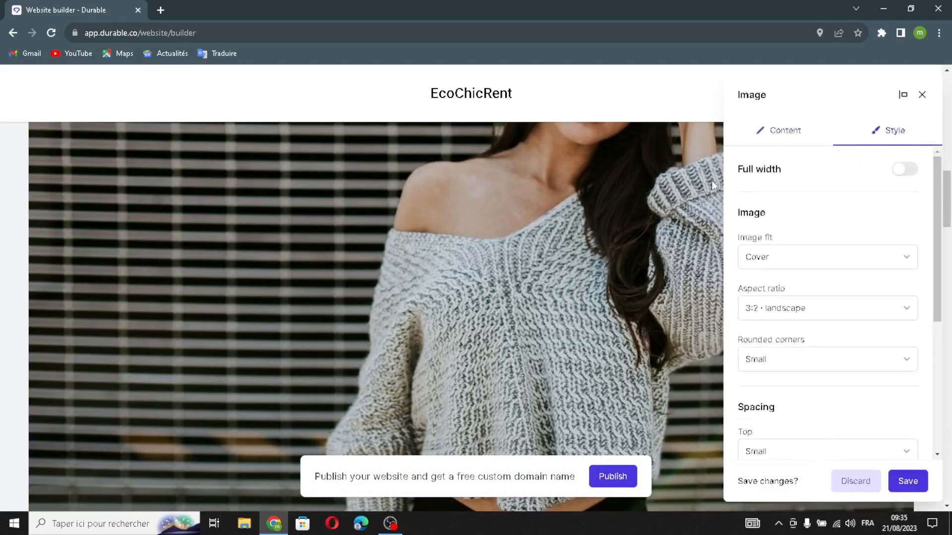
{"action": "left_click", "coordinate": [897, 171]}
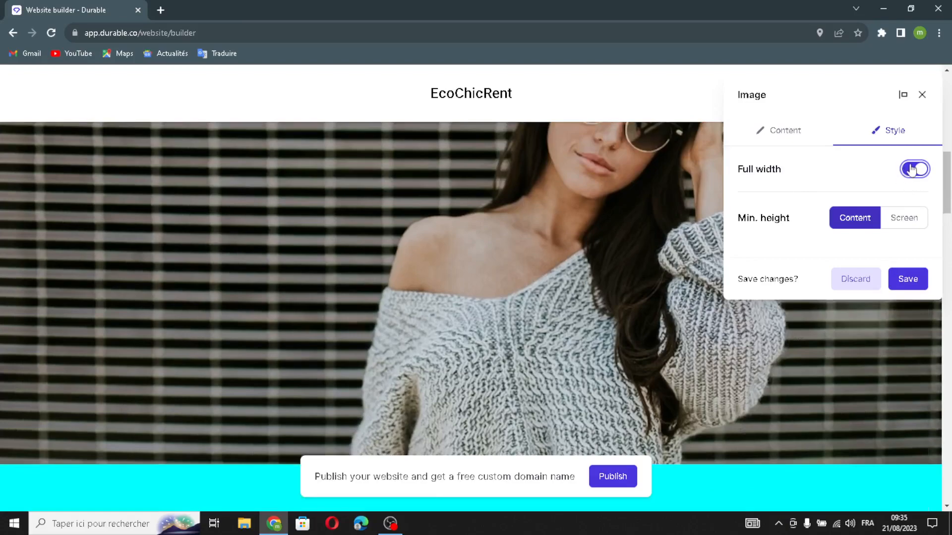
{"action": "left_click", "coordinate": [910, 170]}
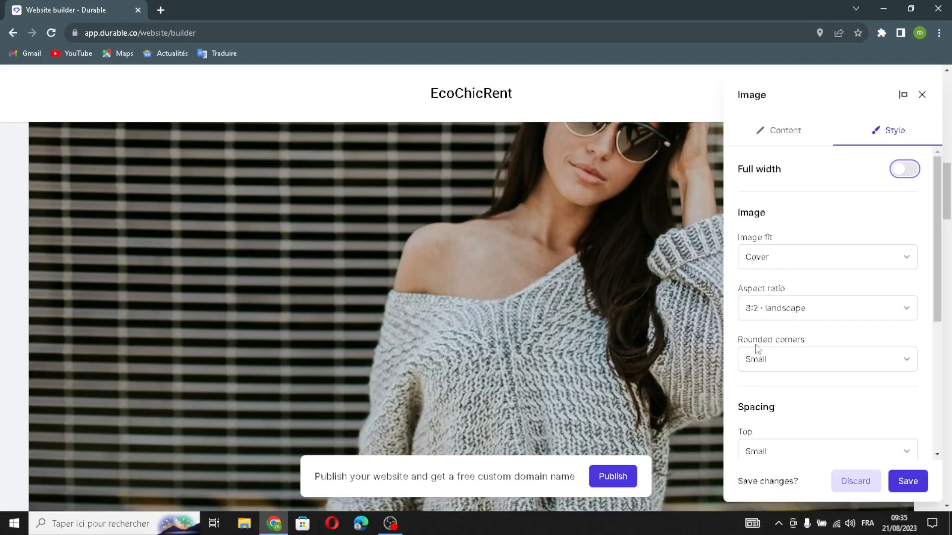
Review the image section's rounded corners, spacing and background settings and save the section changes.
{"action": "scroll", "coordinate": [803, 345], "scroll_direction": "down", "scroll_amount": 2}
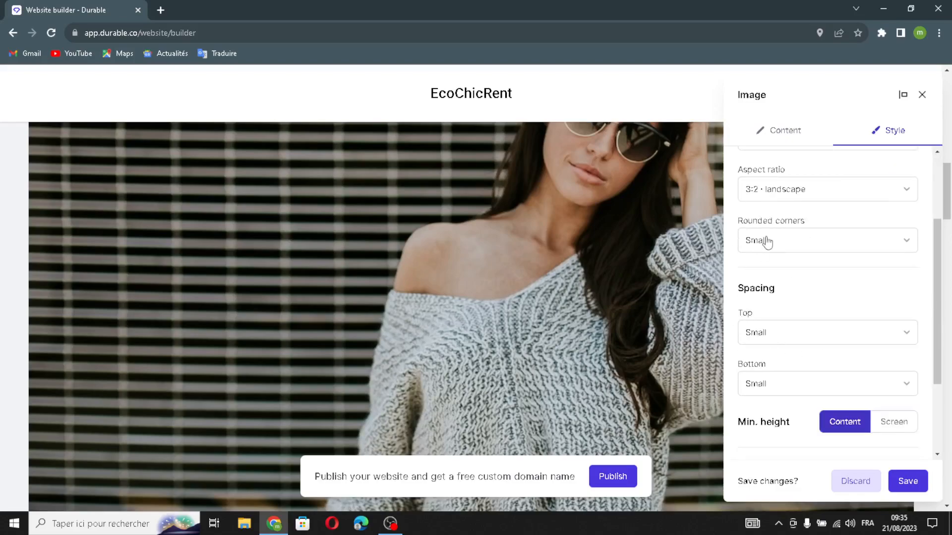
{"action": "scroll", "coordinate": [767, 240], "scroll_direction": "down", "scroll_amount": 2}
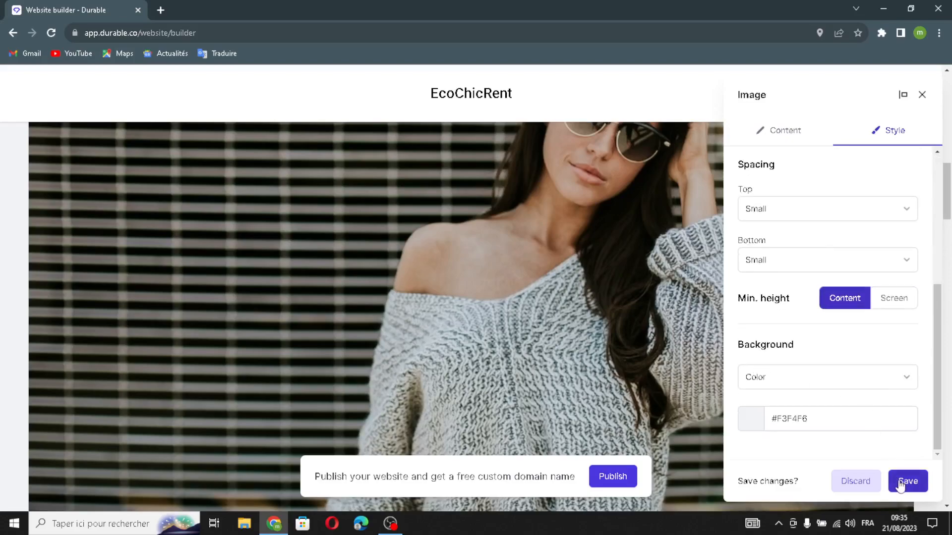
{"action": "left_click", "coordinate": [902, 482]}
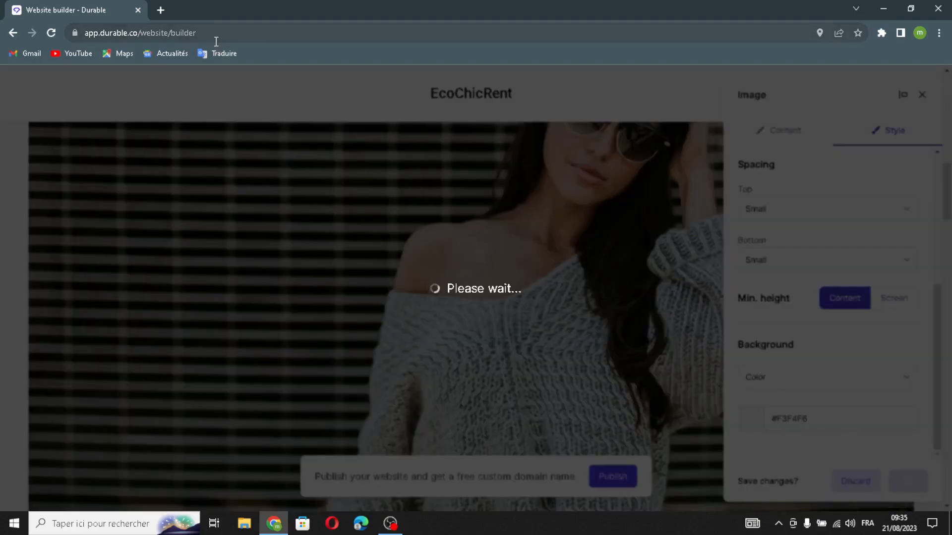
Regenerate the "About us" section's text with AI and save the changes.
{"action": "scroll", "coordinate": [349, 195], "scroll_direction": "down", "scroll_amount": 3}
{"action": "scroll", "coordinate": [348, 195], "scroll_direction": "down", "scroll_amount": 5}
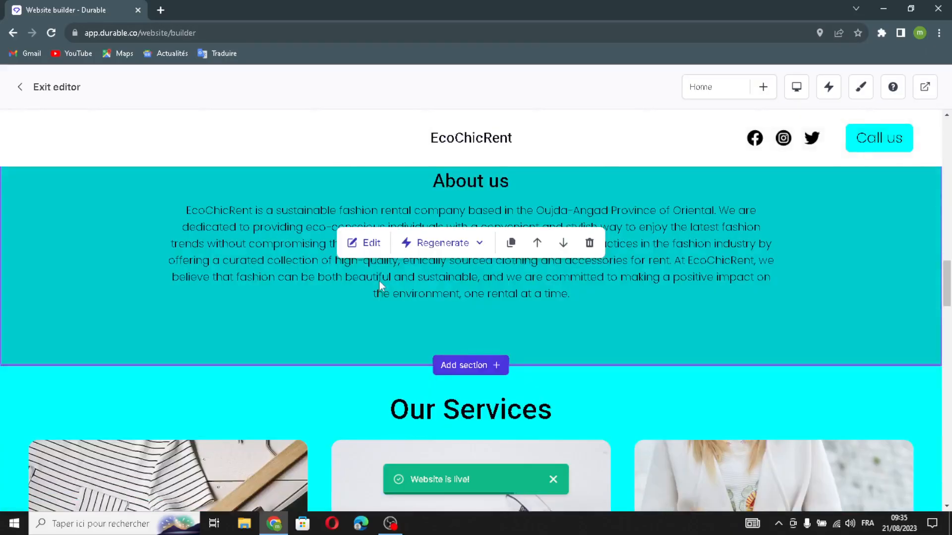
{"action": "scroll", "coordinate": [379, 281], "scroll_direction": "up", "scroll_amount": 2}
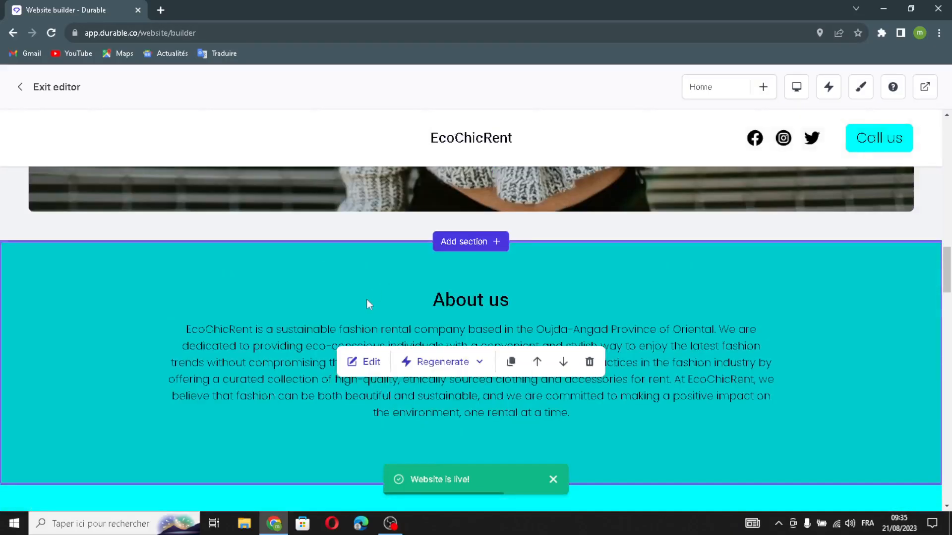
{"action": "left_click", "coordinate": [372, 362]}
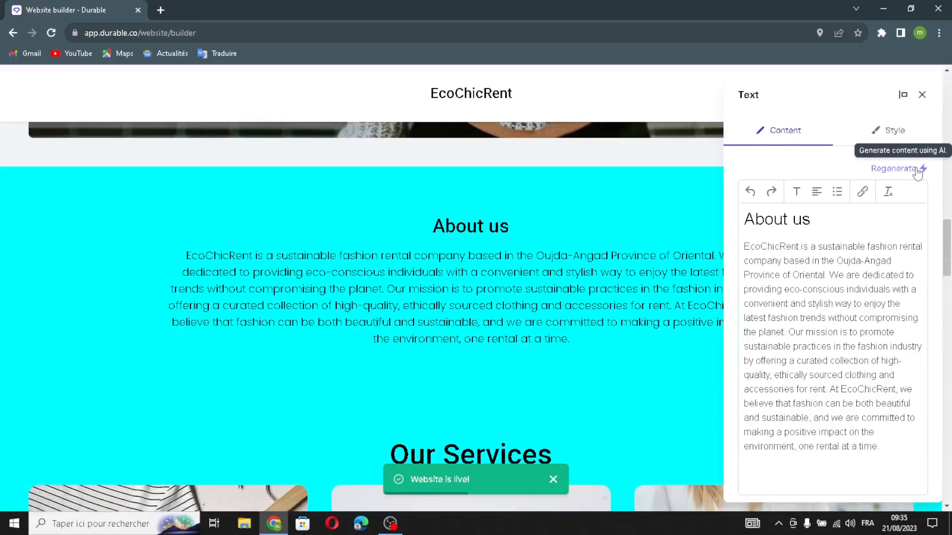
{"action": "left_click", "coordinate": [917, 169]}
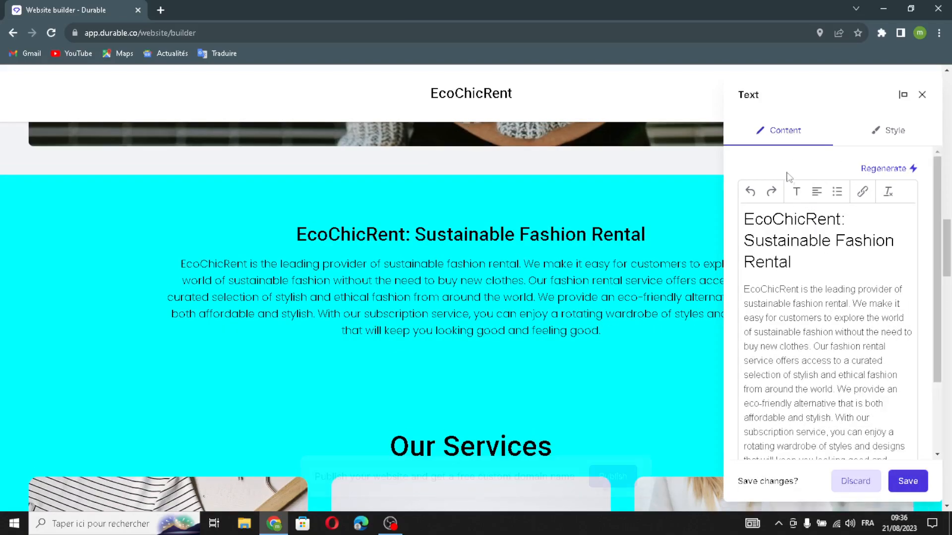
{"action": "left_click", "coordinate": [910, 481]}
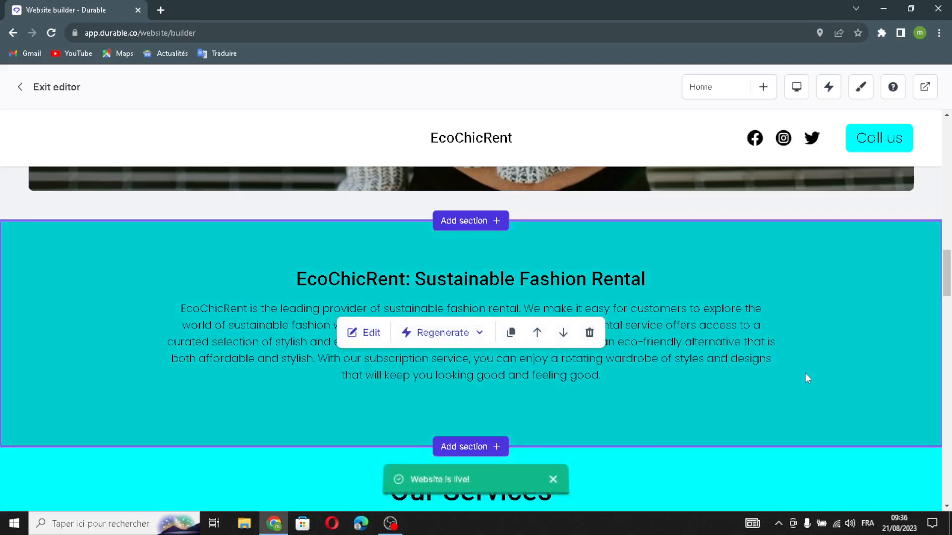
Add a new list item to the "Our Services" section and generate its image with AI.
{"action": "scroll", "coordinate": [805, 373], "scroll_direction": "down", "scroll_amount": 4}
{"action": "scroll", "coordinate": [805, 373], "scroll_direction": "down", "scroll_amount": 7}
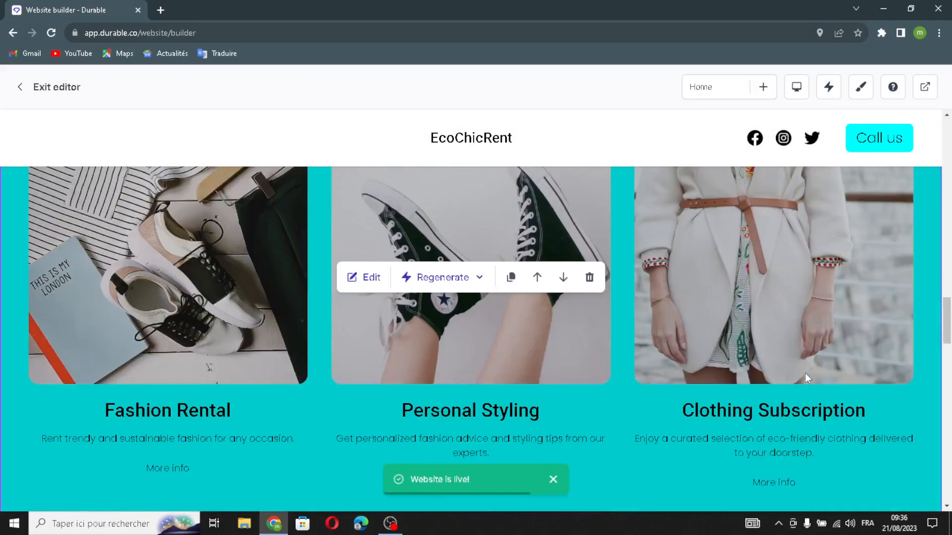
{"action": "scroll", "coordinate": [805, 373], "scroll_direction": "up", "scroll_amount": 5}
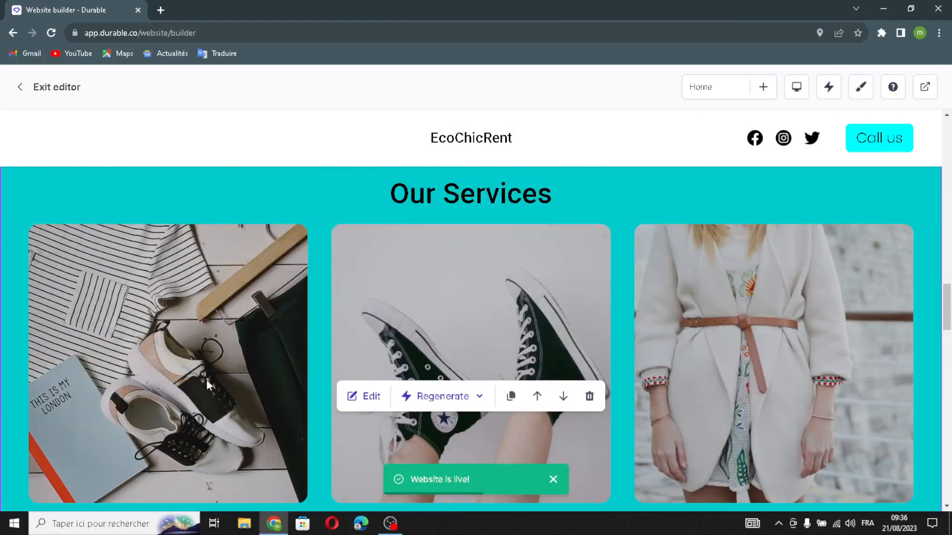
{"action": "left_click", "coordinate": [362, 395]}
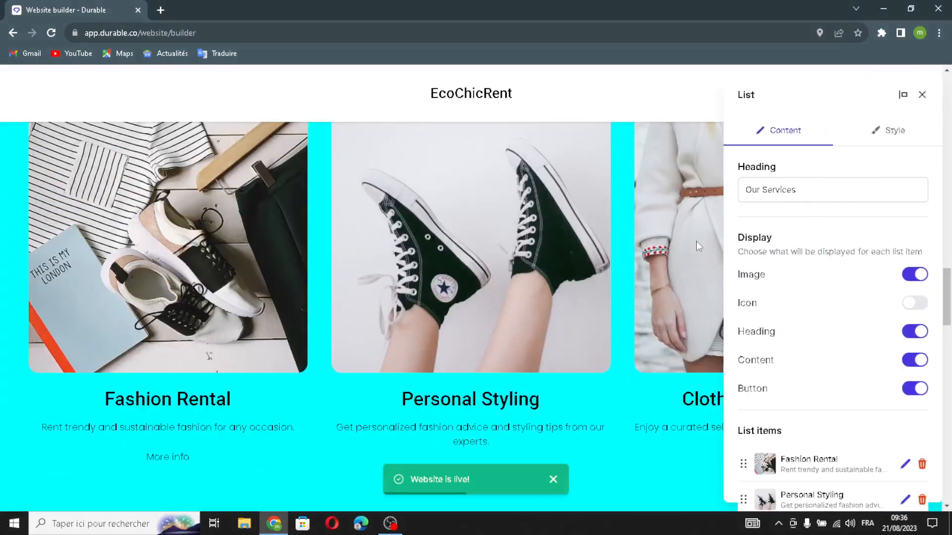
{"action": "left_click_drag", "start_coordinate": [807, 186], "coordinate": [818, 209]}
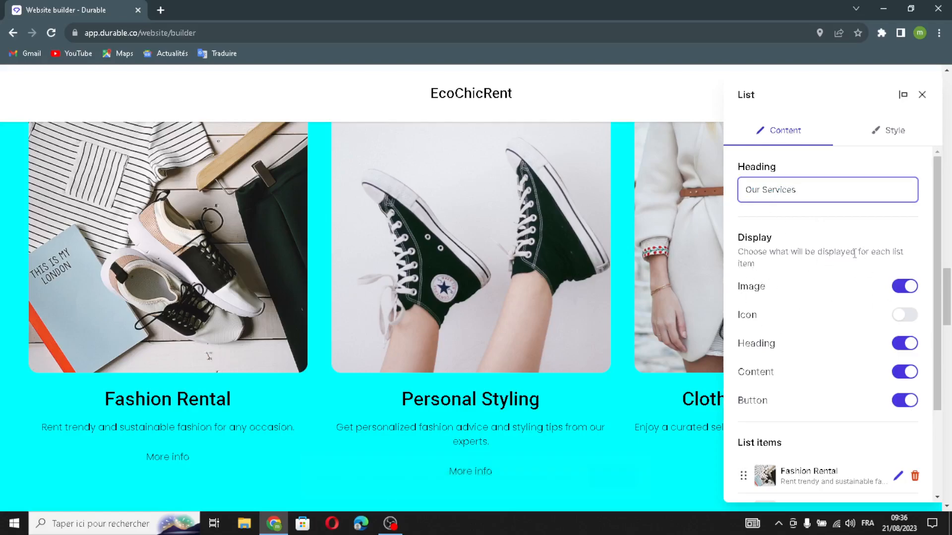
{"action": "scroll", "coordinate": [860, 288], "scroll_direction": "down", "scroll_amount": 2}
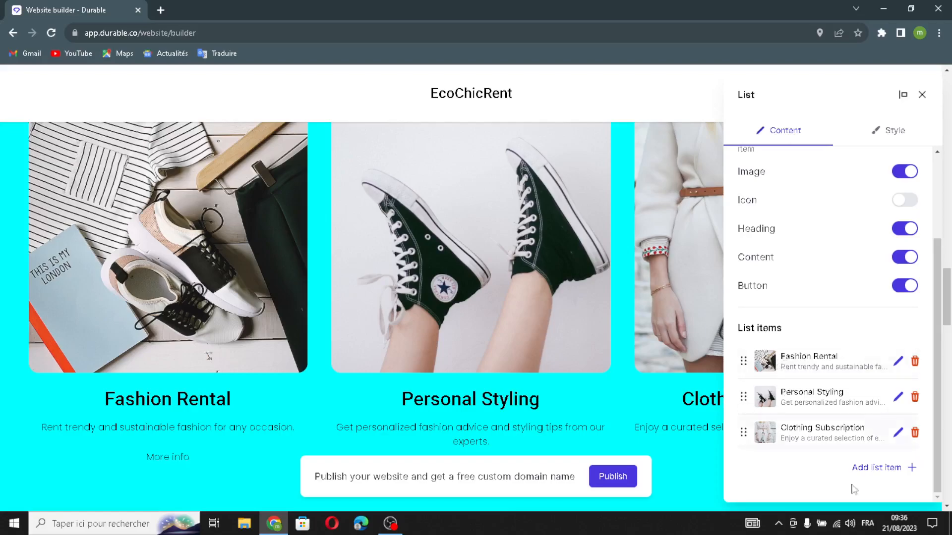
{"action": "left_click", "coordinate": [876, 468]}
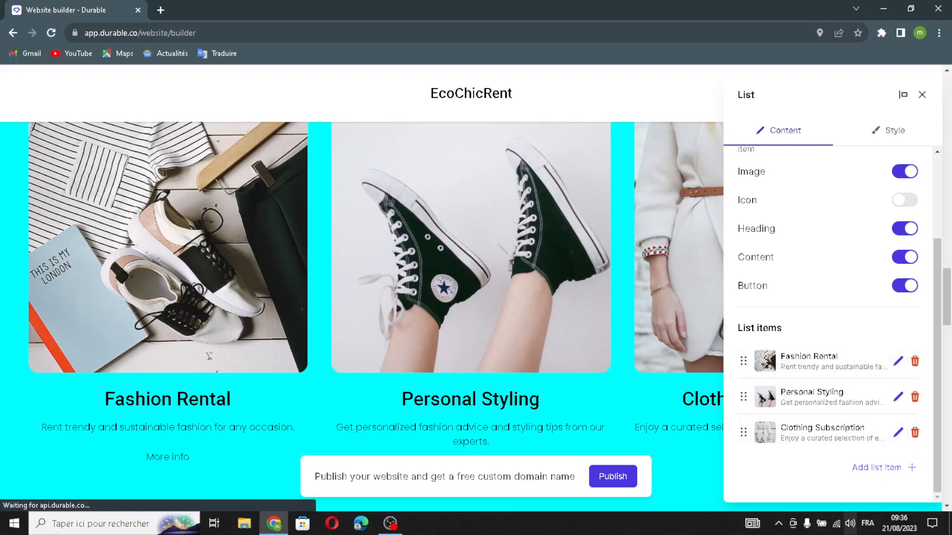
{"action": "left_click", "coordinate": [571, 157]}
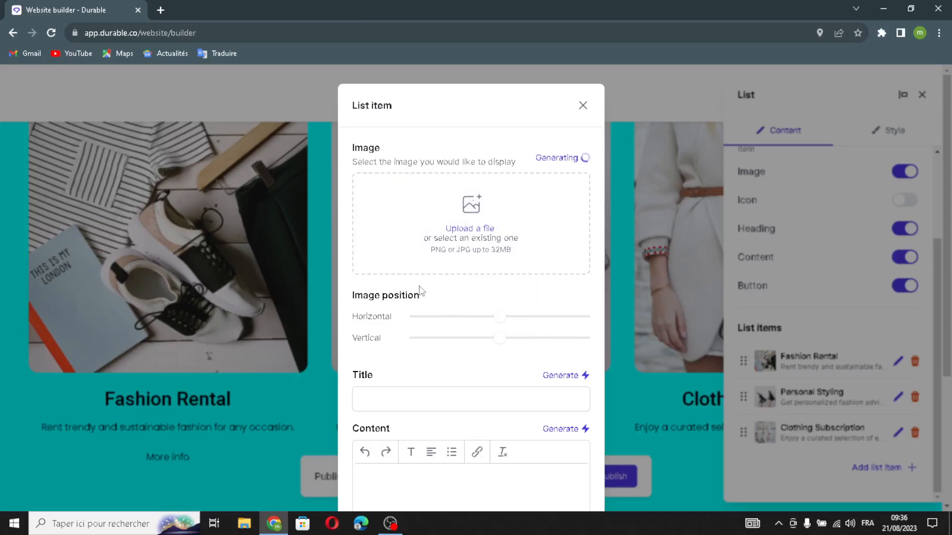
Generate the new service item's title and content with AI.
{"action": "scroll", "coordinate": [570, 353], "scroll_direction": "down", "scroll_amount": 1}
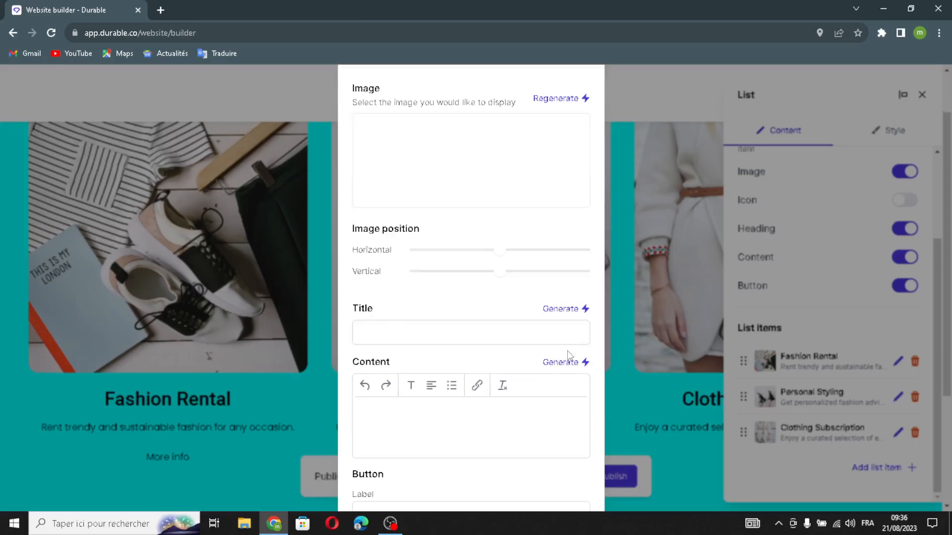
{"action": "left_click", "coordinate": [560, 312]}
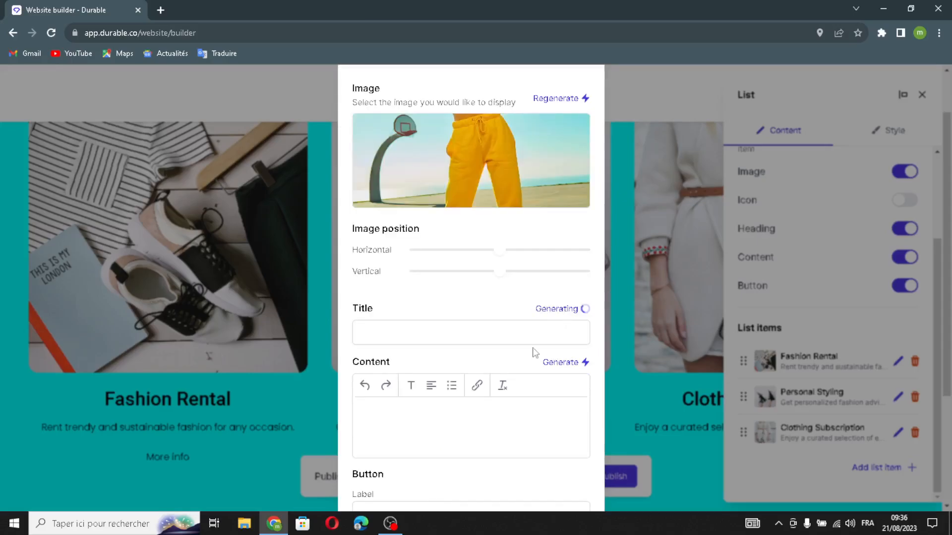
{"action": "left_click", "coordinate": [556, 366]}
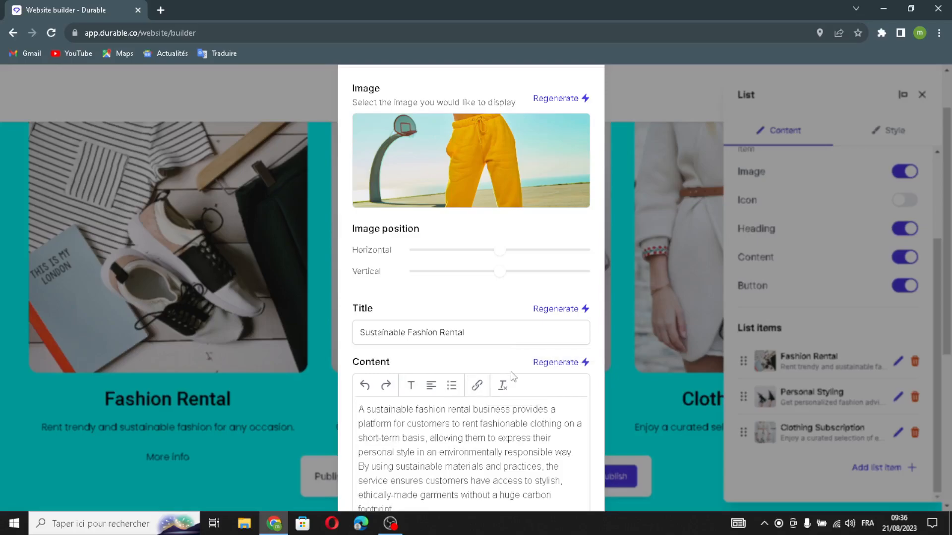
Check the new service item's button label and link type options, leave them empty, and save the item and the section changes.
{"action": "scroll", "coordinate": [512, 371], "scroll_direction": "down", "scroll_amount": 2}
{"action": "scroll", "coordinate": [512, 371], "scroll_direction": "down", "scroll_amount": 3}
{"action": "left_click", "coordinate": [472, 342]}
{"action": "left_click", "coordinate": [441, 393]}
{"action": "left_click", "coordinate": [405, 395]}
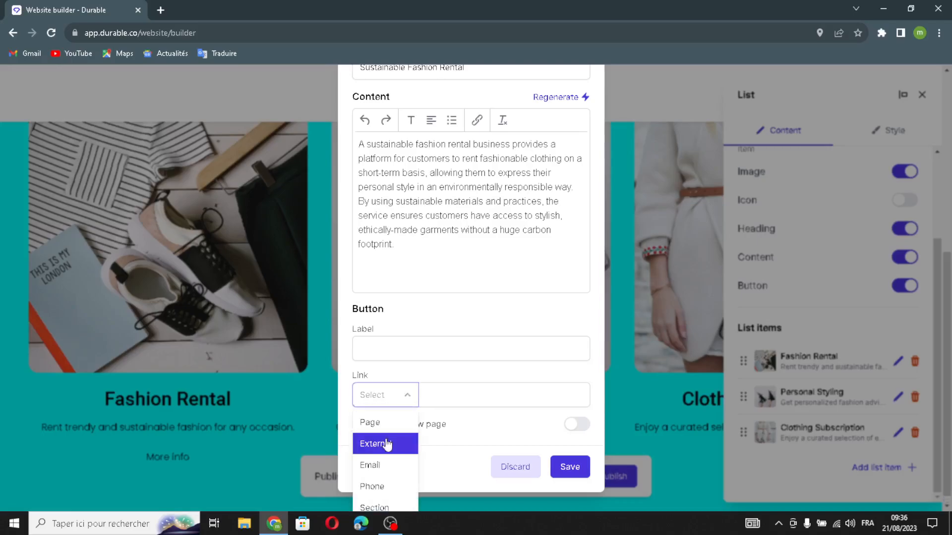
{"action": "left_click", "coordinate": [416, 390]}
{"action": "left_click", "coordinate": [569, 466]}
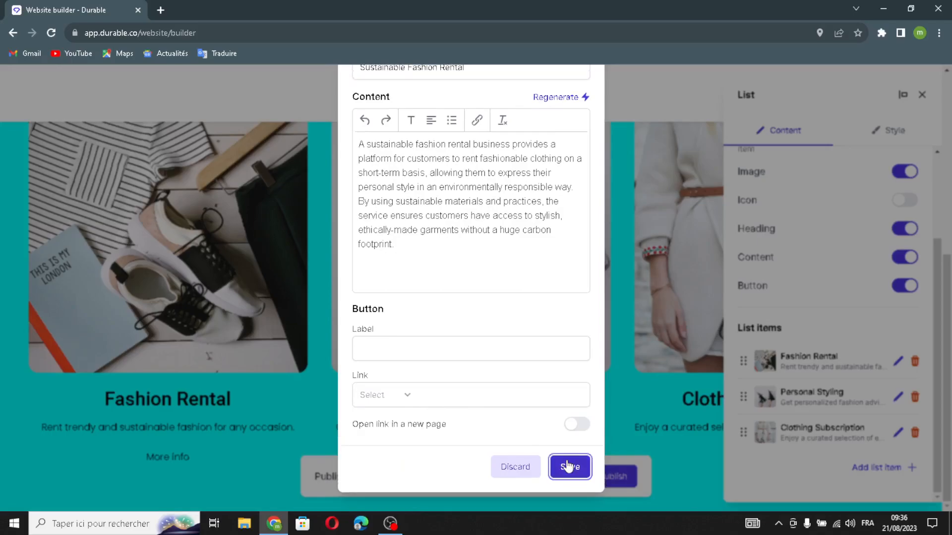
{"action": "scroll", "coordinate": [775, 480], "scroll_direction": "down", "scroll_amount": 3}
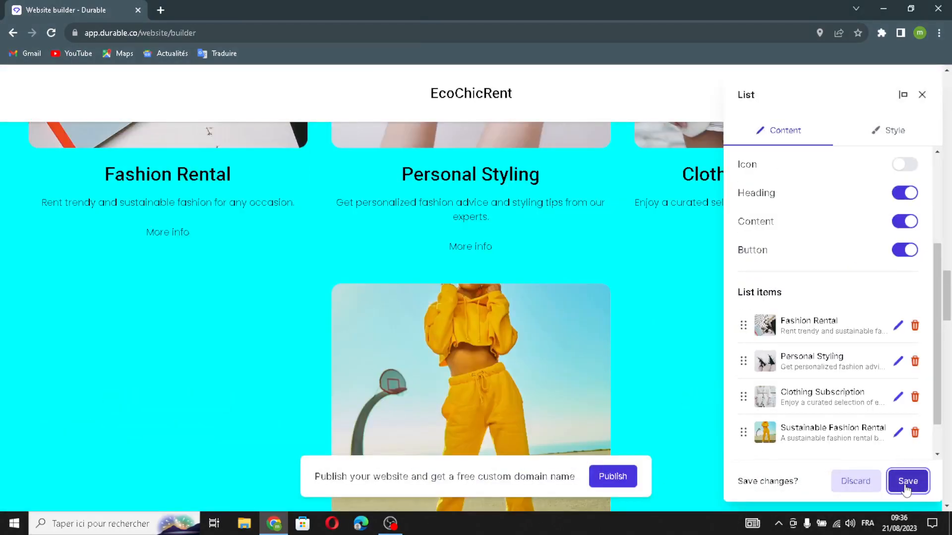
{"action": "left_click", "coordinate": [905, 485]}
Add a testimonial with an AI-generated quote and author to the testimonials section and save the changes.
{"action": "scroll", "coordinate": [638, 380], "scroll_direction": "down", "scroll_amount": 10}
{"action": "scroll", "coordinate": [662, 380], "scroll_direction": "down", "scroll_amount": 3}
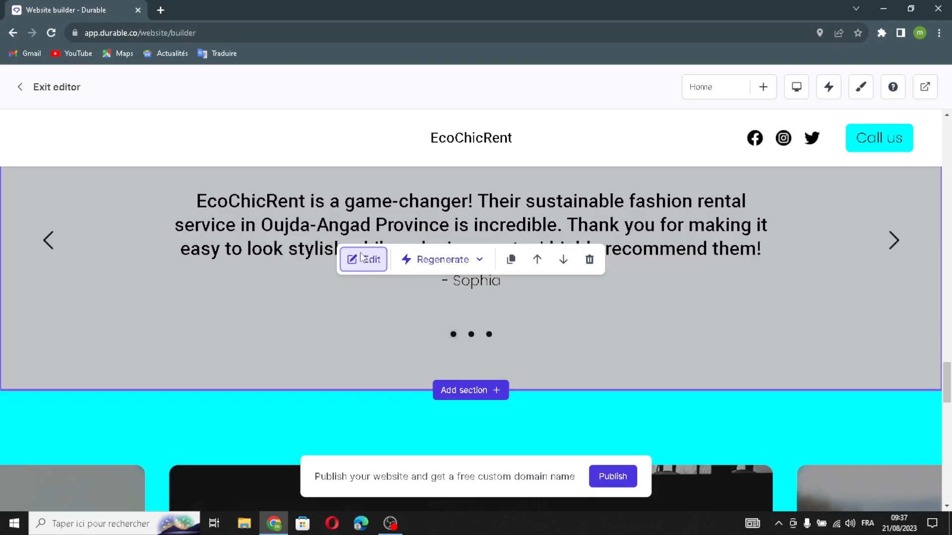
{"action": "left_click", "coordinate": [363, 258]}
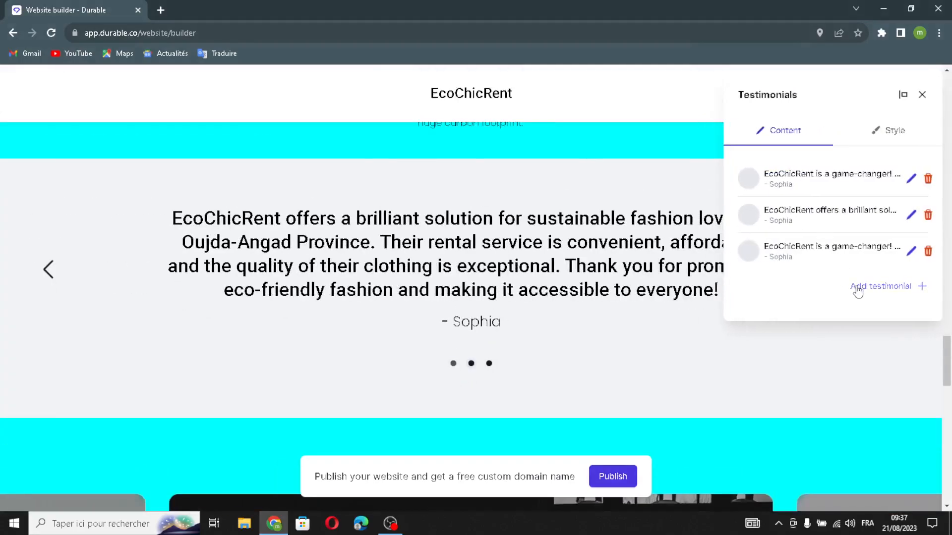
{"action": "left_click", "coordinate": [881, 286]}
{"action": "left_click", "coordinate": [565, 188]}
{"action": "left_click", "coordinate": [574, 271]}
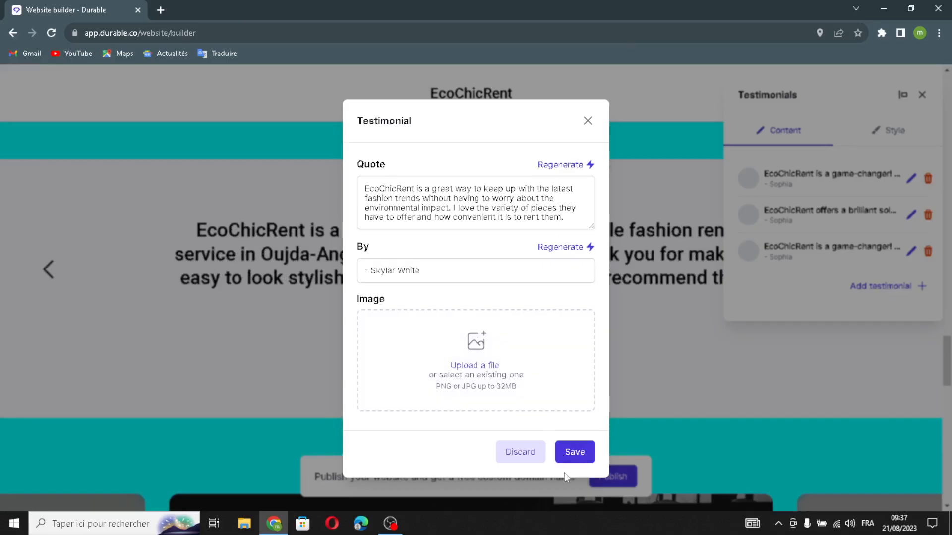
{"action": "left_click", "coordinate": [563, 451]}
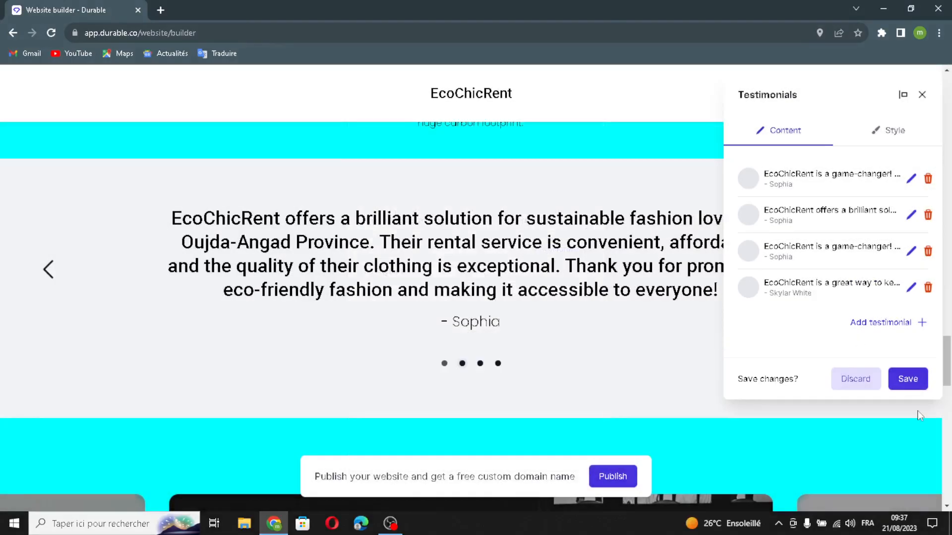
{"action": "left_click", "coordinate": [909, 381]}
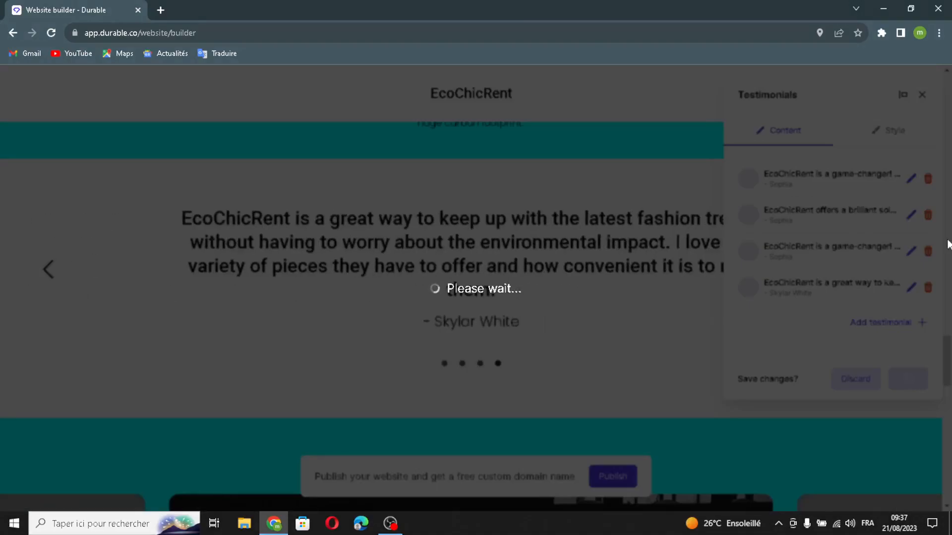
Open the gallery section's settings and generate an additional gallery image with AI.
{"action": "scroll", "coordinate": [834, 242], "scroll_direction": "down", "scroll_amount": 10}
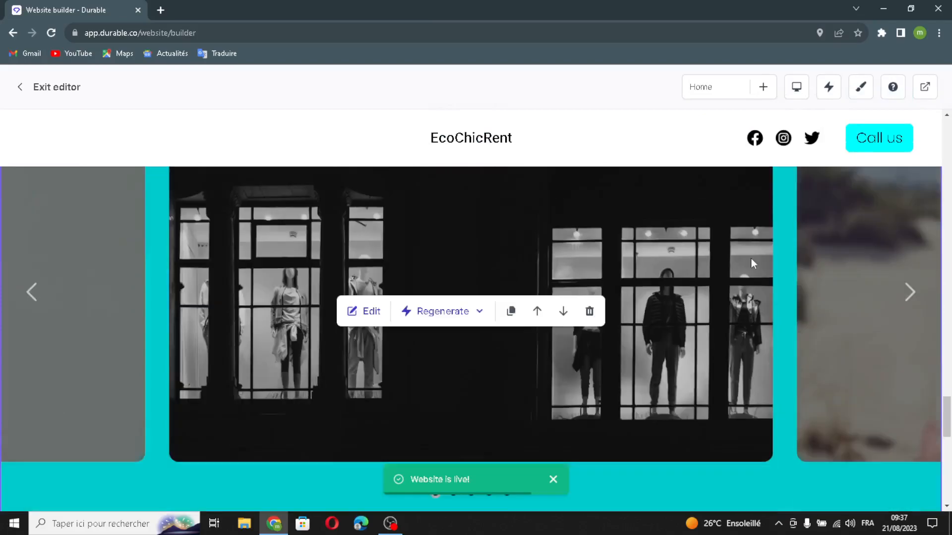
{"action": "scroll", "coordinate": [708, 274], "scroll_direction": "up", "scroll_amount": 5}
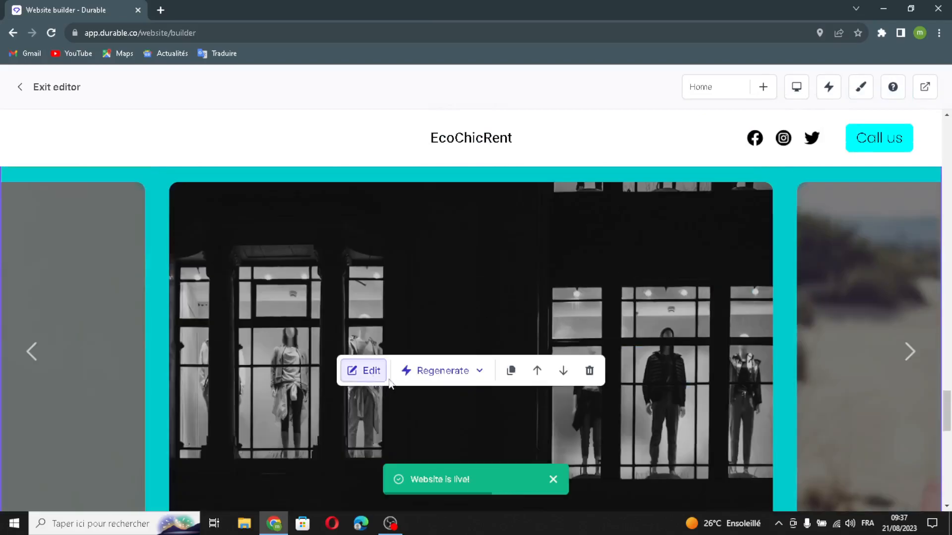
{"action": "left_click", "coordinate": [634, 327]}
{"action": "left_click", "coordinate": [871, 201]}
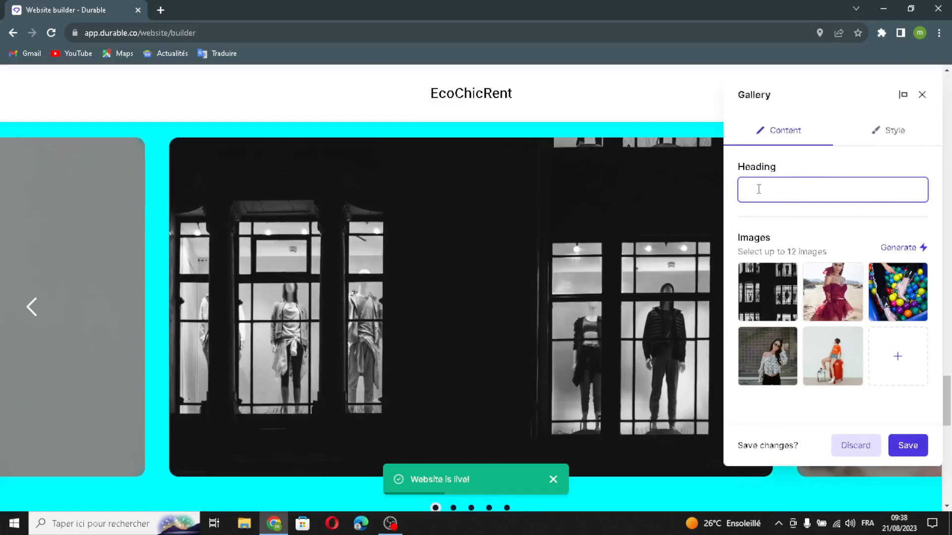
{"action": "left_click", "coordinate": [901, 249]}
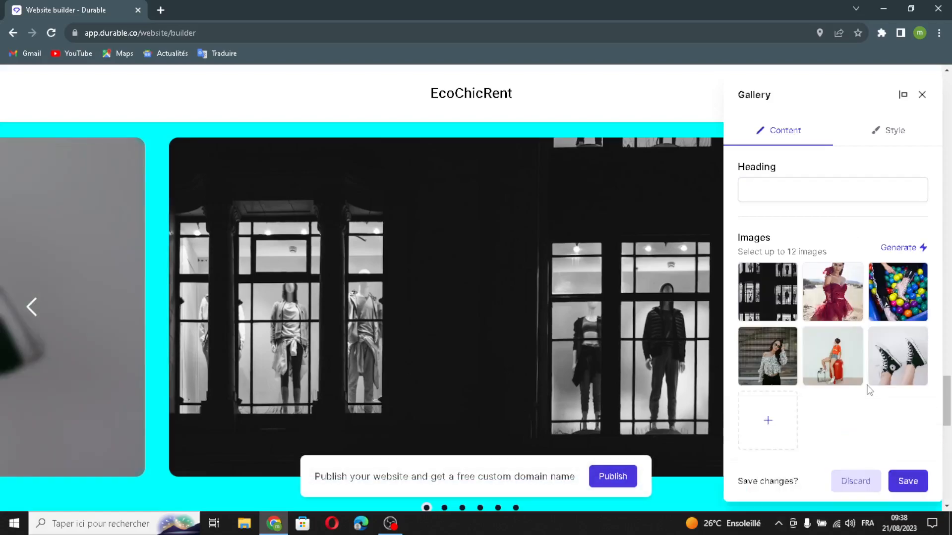
Insert the black sneakers picture from the media library into the gallery and save the section changes.
{"action": "left_click", "coordinate": [774, 432]}
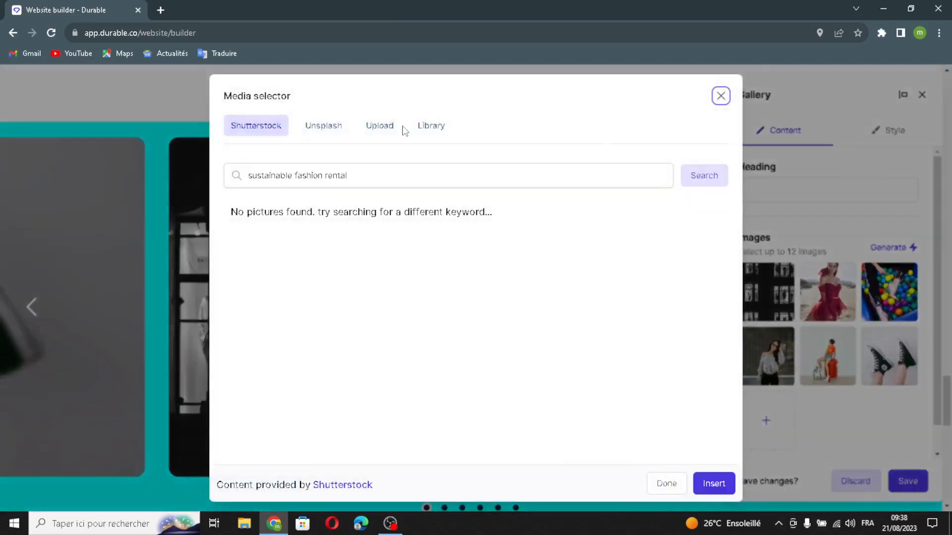
{"action": "left_click", "coordinate": [387, 130]}
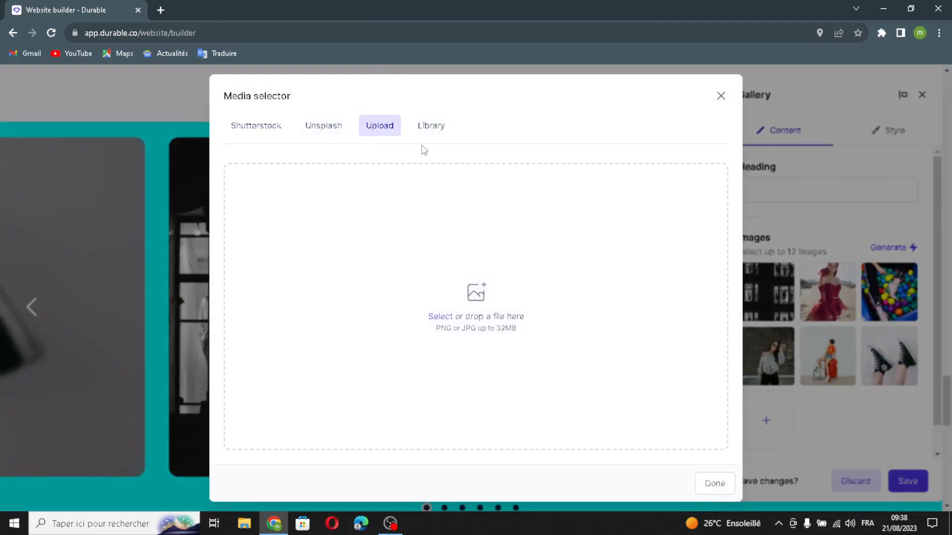
{"action": "left_click", "coordinate": [426, 129]}
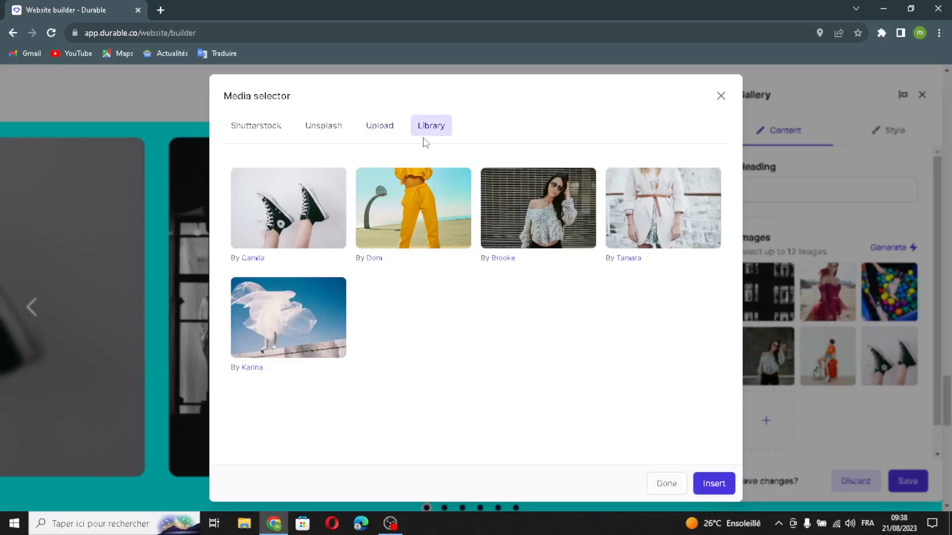
{"action": "left_click", "coordinate": [271, 186]}
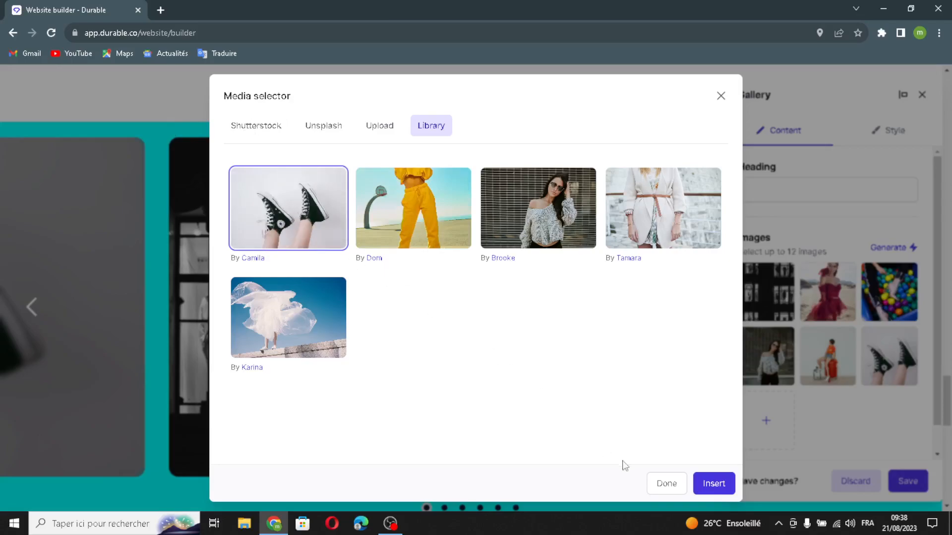
{"action": "left_click", "coordinate": [714, 493]}
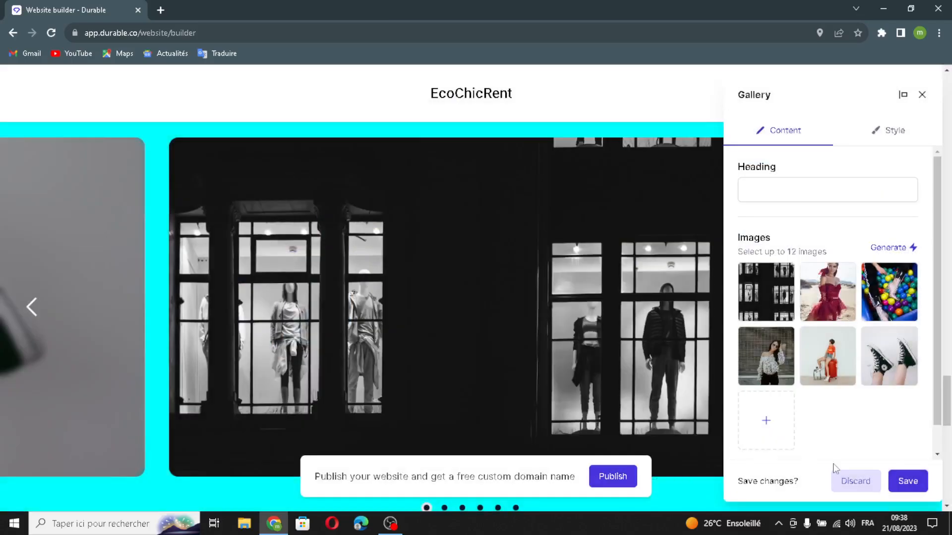
{"action": "left_click", "coordinate": [908, 482]}
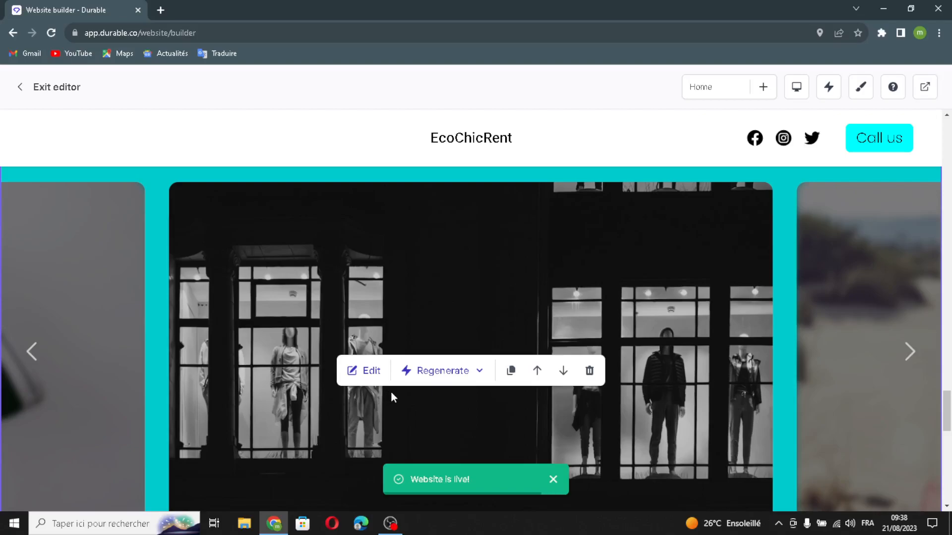
Open the map section's settings and examine its heading and address fields.
{"action": "scroll", "coordinate": [393, 398], "scroll_direction": "down", "scroll_amount": 7}
{"action": "scroll", "coordinate": [399, 395], "scroll_direction": "up", "scroll_amount": 3}
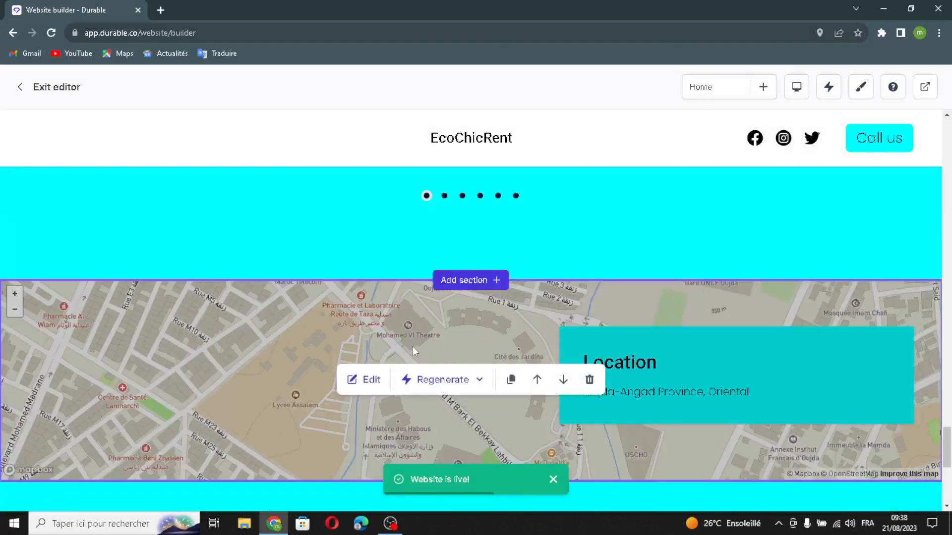
{"action": "left_click", "coordinate": [372, 379]}
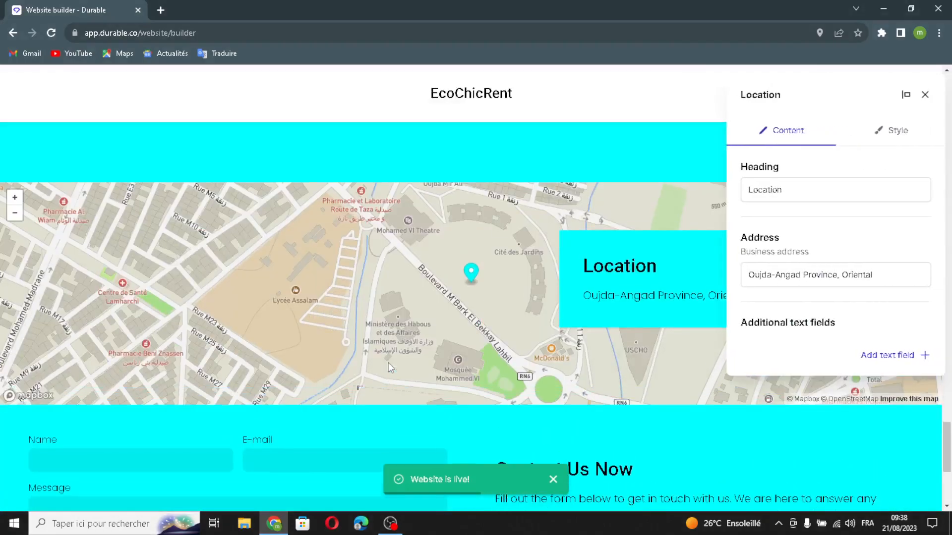
{"action": "left_click", "coordinate": [809, 193]}
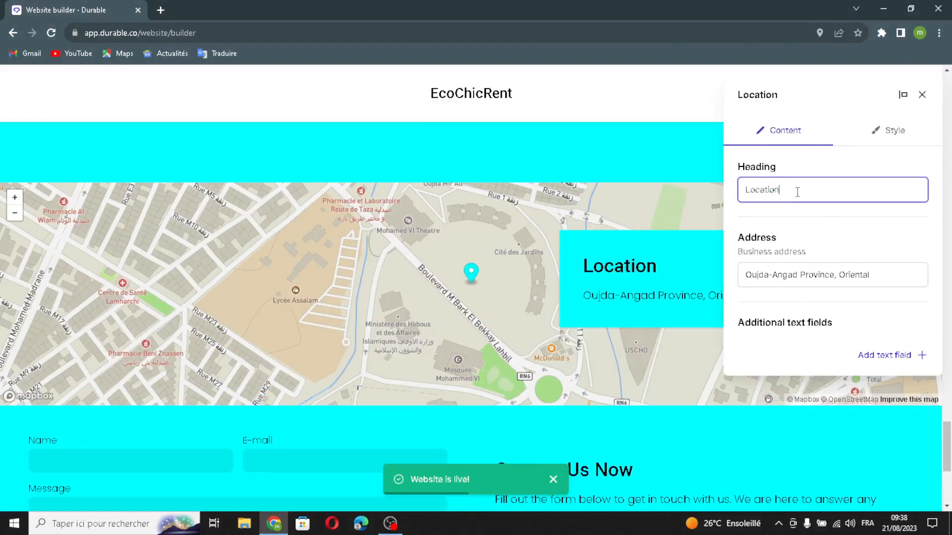
{"action": "left_click_drag", "start_coordinate": [886, 270], "coordinate": [914, 274]}
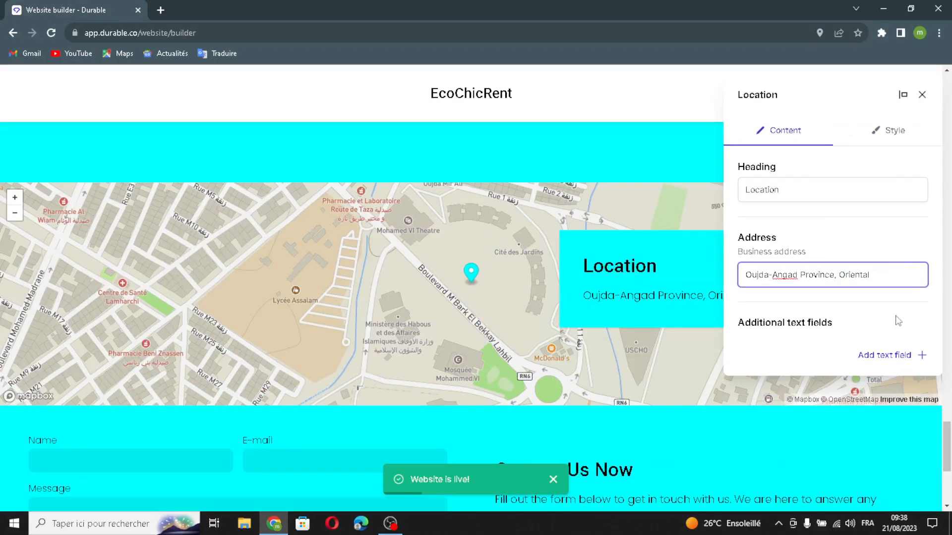
Examine the Location section's additional text field form, dismiss it without adding a field, and close the section's settings.
{"action": "left_click", "coordinate": [864, 355]}
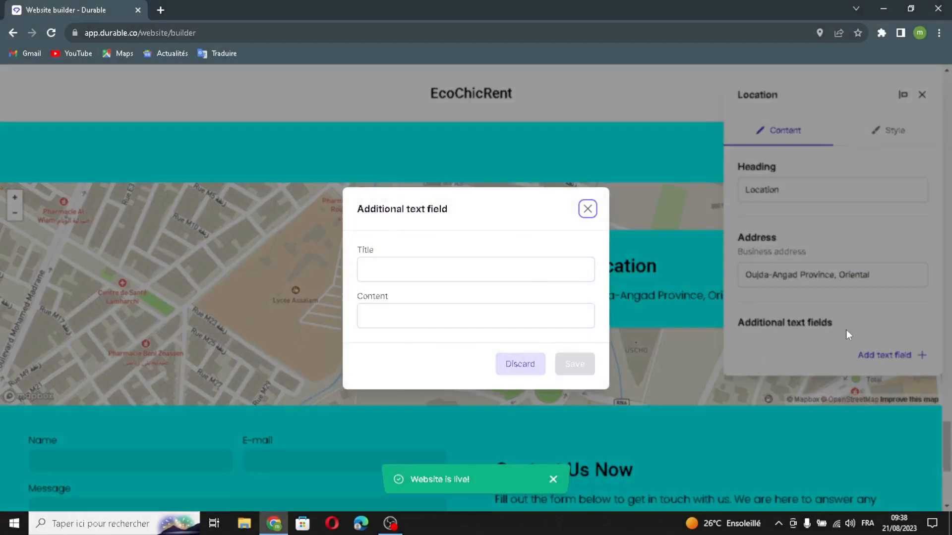
{"action": "left_click", "coordinate": [406, 264]}
{"action": "left_click", "coordinate": [382, 309]}
{"action": "left_click", "coordinate": [397, 267]}
{"action": "left_click", "coordinate": [588, 210]}
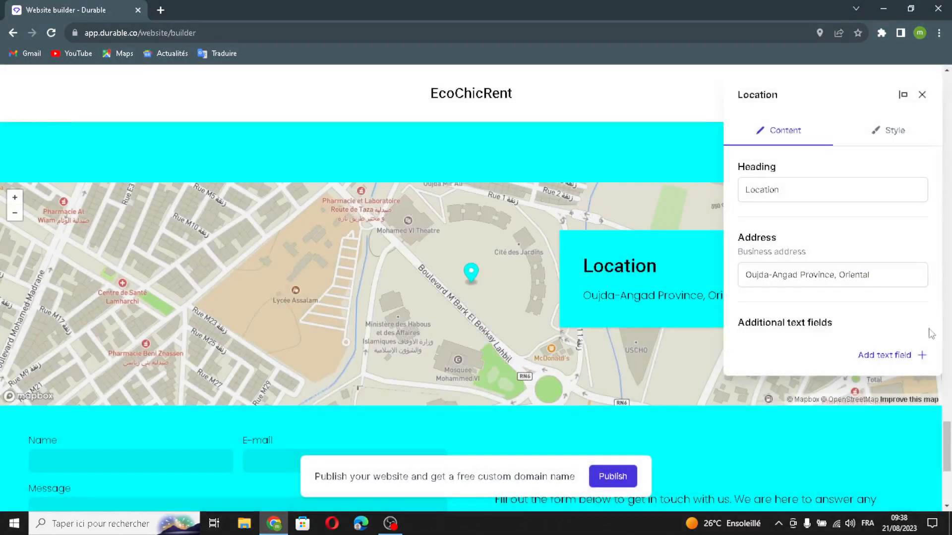
{"action": "left_click", "coordinate": [922, 95]}
{"action": "scroll", "coordinate": [548, 323], "scroll_direction": "down", "scroll_amount": 3}
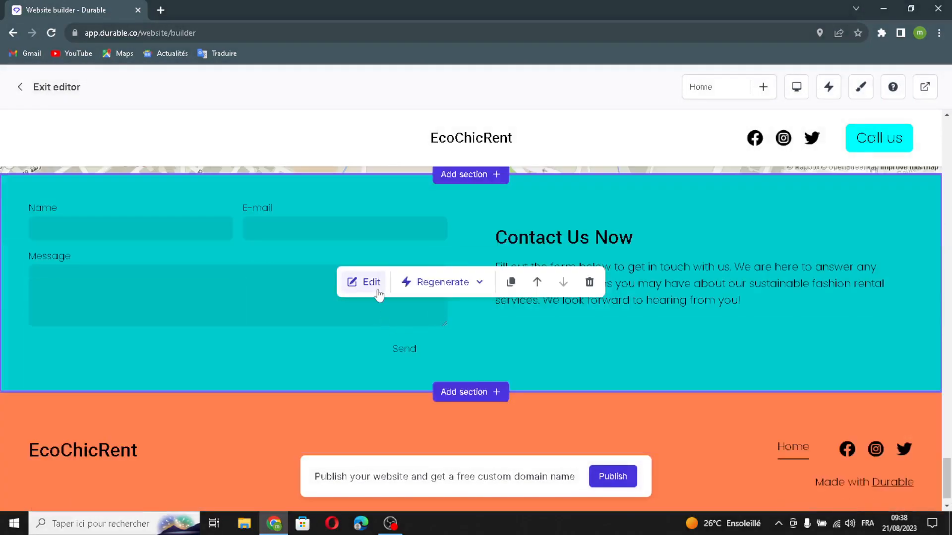
Open the contact form section's settings and regenerate its heading and description with AI.
{"action": "left_click", "coordinate": [372, 281]}
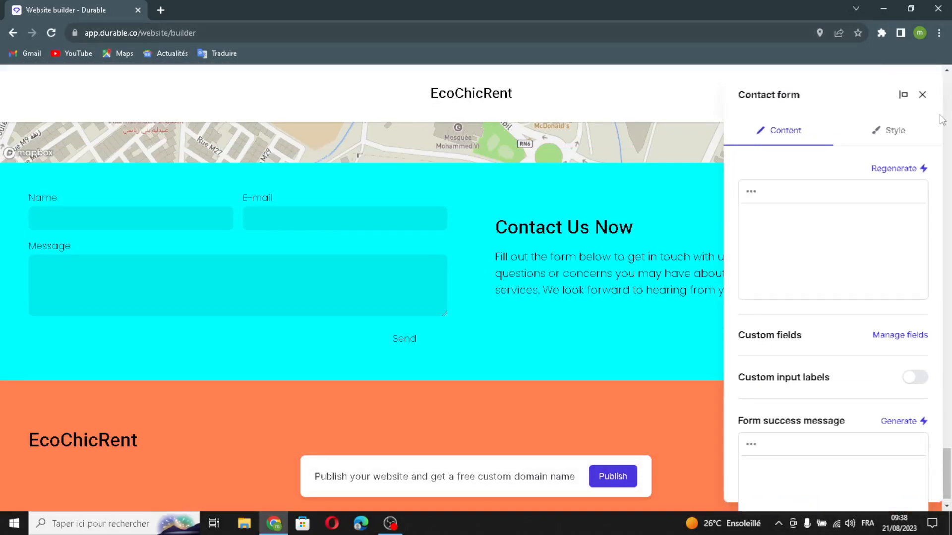
{"action": "left_click", "coordinate": [908, 168]}
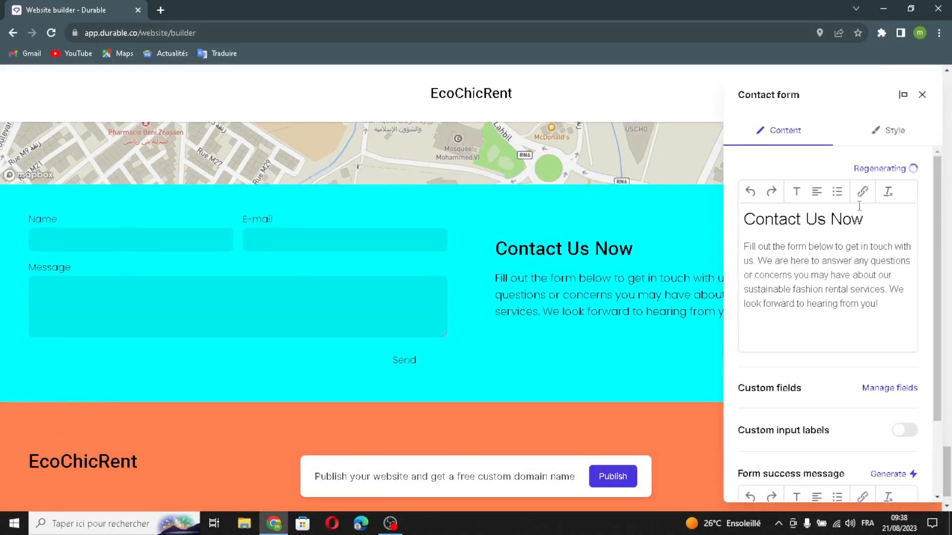
{"action": "scroll", "coordinate": [903, 343], "scroll_direction": "down", "scroll_amount": 3}
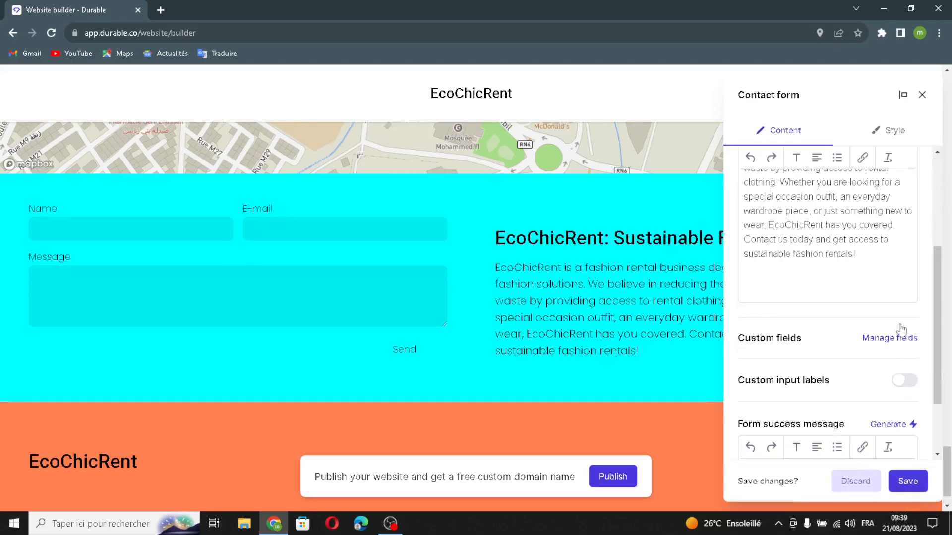
Examine the contact form's custom fields, dismiss them without adding one, and look over the input label and success message options.
{"action": "left_click", "coordinate": [882, 340]}
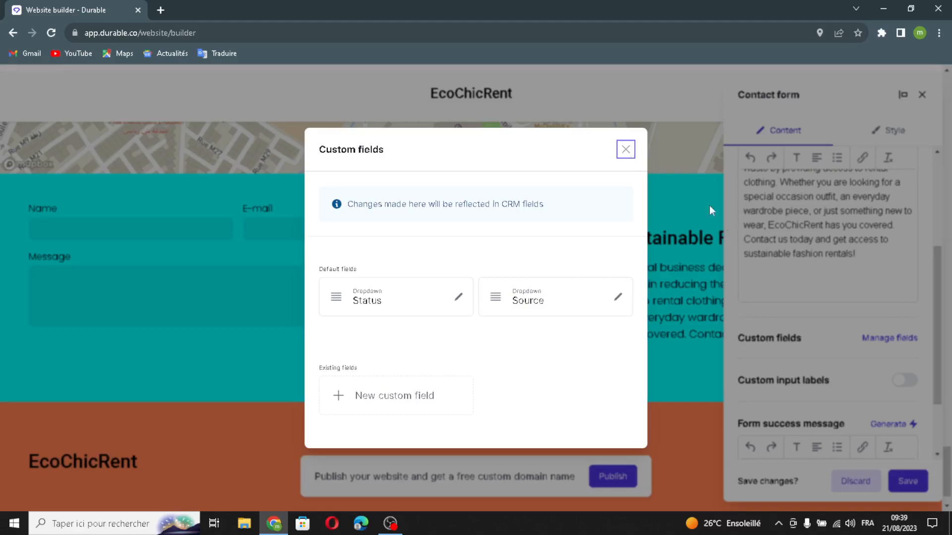
{"action": "left_click", "coordinate": [674, 187]}
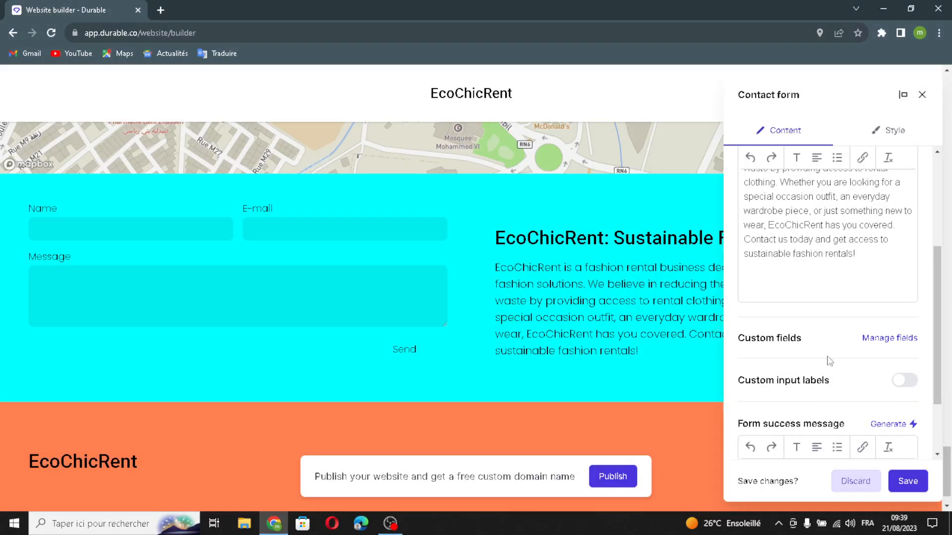
{"action": "scroll", "coordinate": [858, 405], "scroll_direction": "down", "scroll_amount": 2}
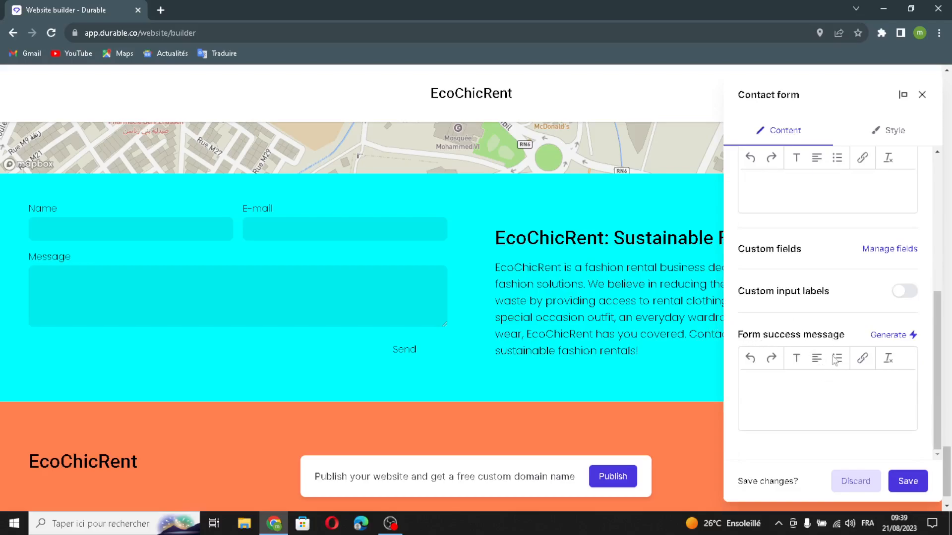
Review the contact form's style options, try the right form alignment, restore the left alignment, and save the section.
{"action": "left_click", "coordinate": [901, 142]}
{"action": "scroll", "coordinate": [843, 139], "scroll_direction": "down", "scroll_amount": 2}
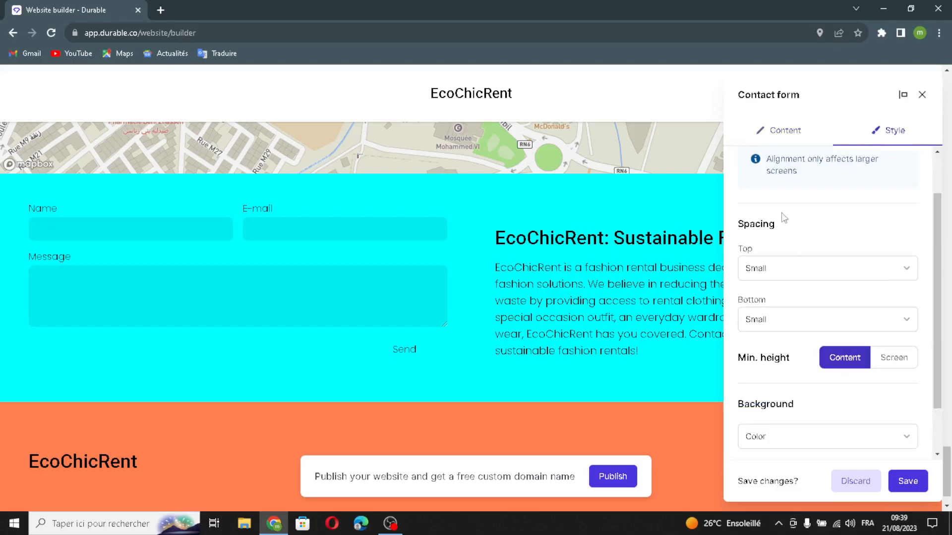
{"action": "scroll", "coordinate": [781, 366], "scroll_direction": "up", "scroll_amount": 3}
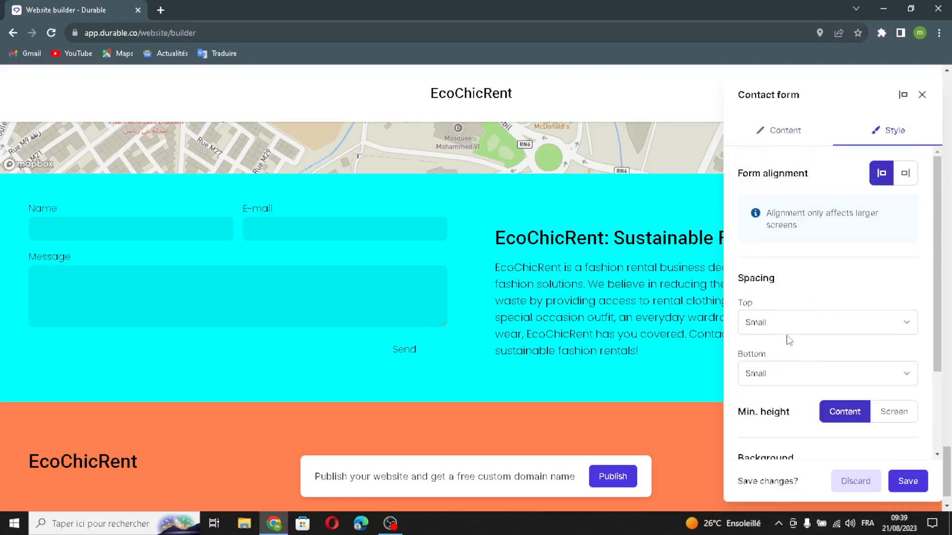
{"action": "left_click", "coordinate": [905, 179]}
{"action": "left_click", "coordinate": [884, 182]}
{"action": "left_click", "coordinate": [904, 479]}
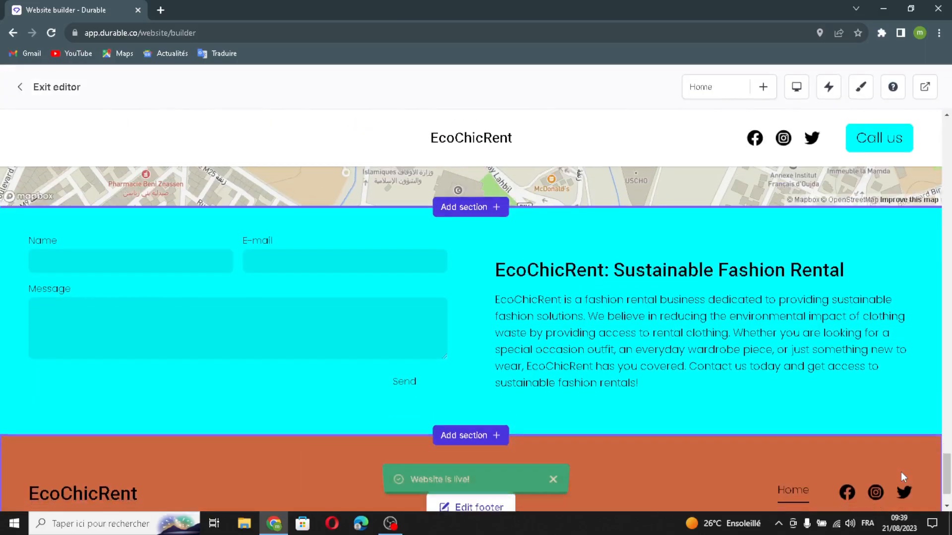
Open the footer's settings and examine its business name, additional details, button and social links options.
{"action": "scroll", "coordinate": [719, 366], "scroll_direction": "down", "scroll_amount": 2}
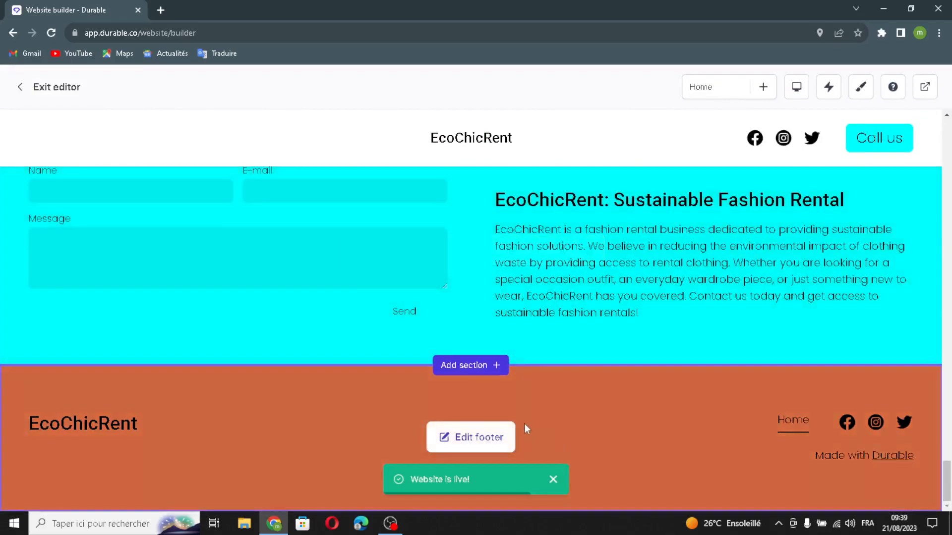
{"action": "left_click", "coordinate": [485, 436]}
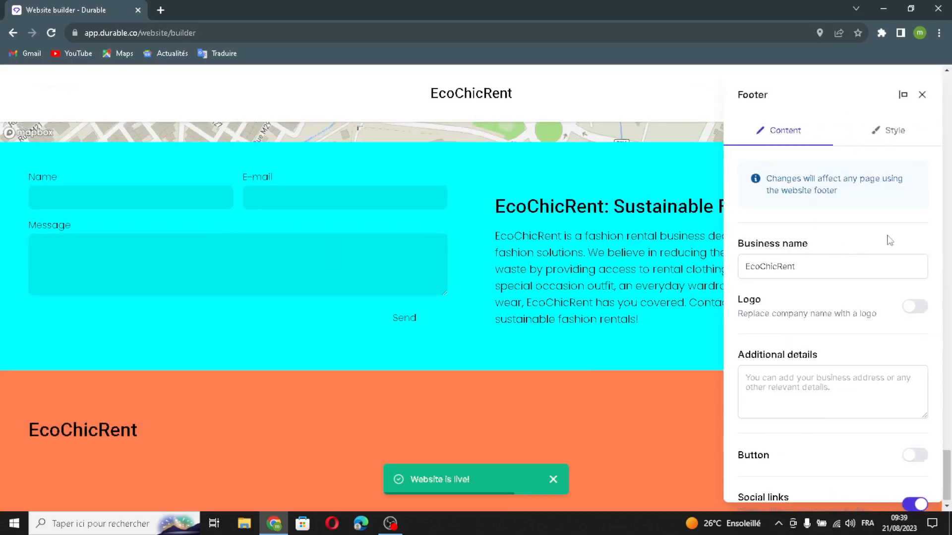
{"action": "left_click", "coordinate": [855, 266]}
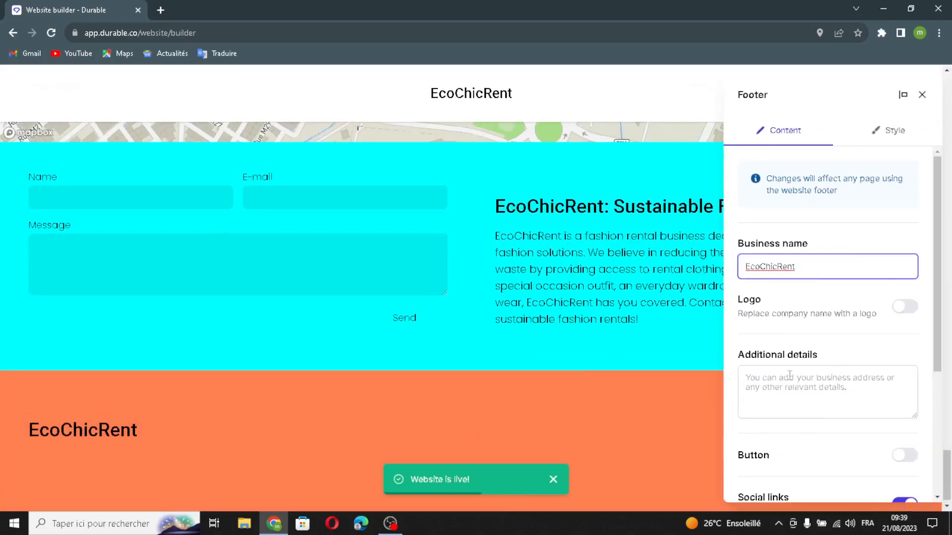
{"action": "left_click", "coordinate": [797, 402]}
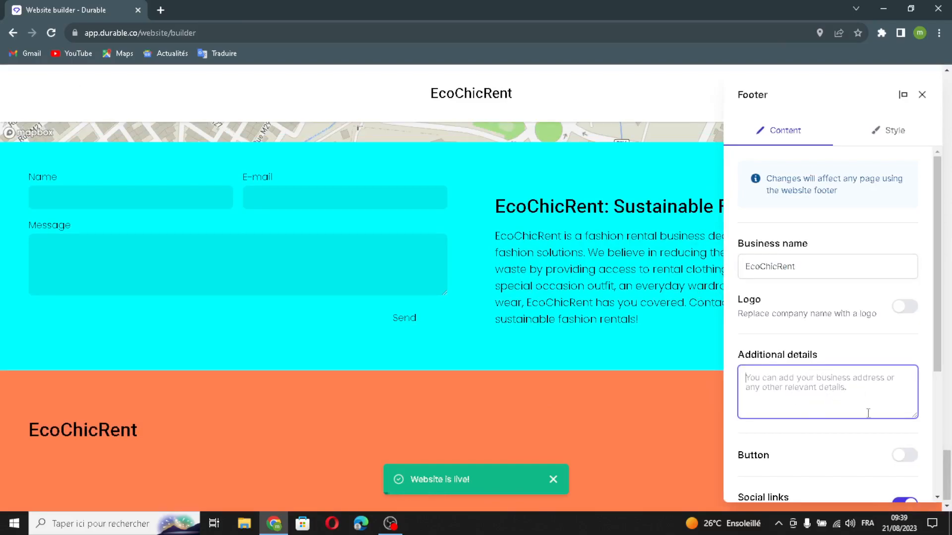
{"action": "scroll", "coordinate": [867, 413], "scroll_direction": "down", "scroll_amount": 4}
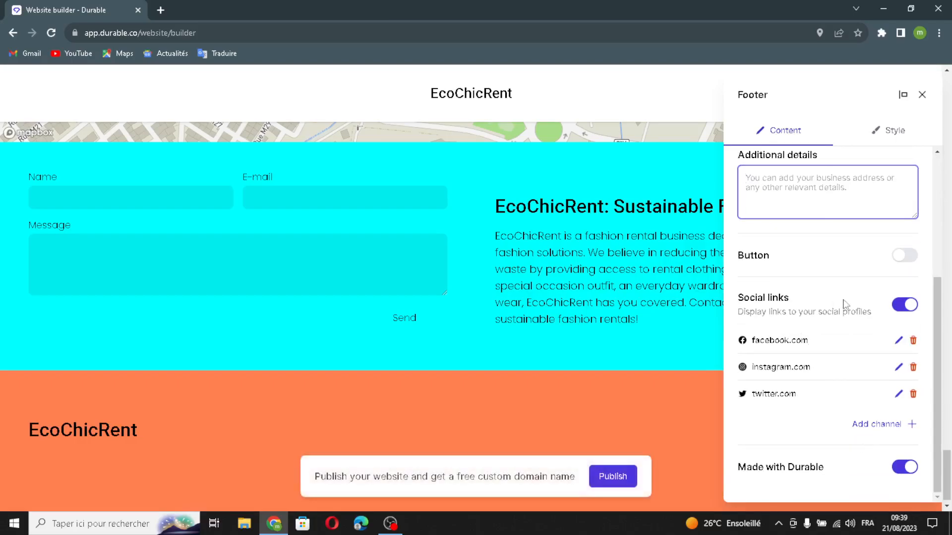
Start a Facebook social link for the footer and dismiss the form without saving it.
{"action": "left_click", "coordinate": [877, 424]}
{"action": "left_click", "coordinate": [560, 272]}
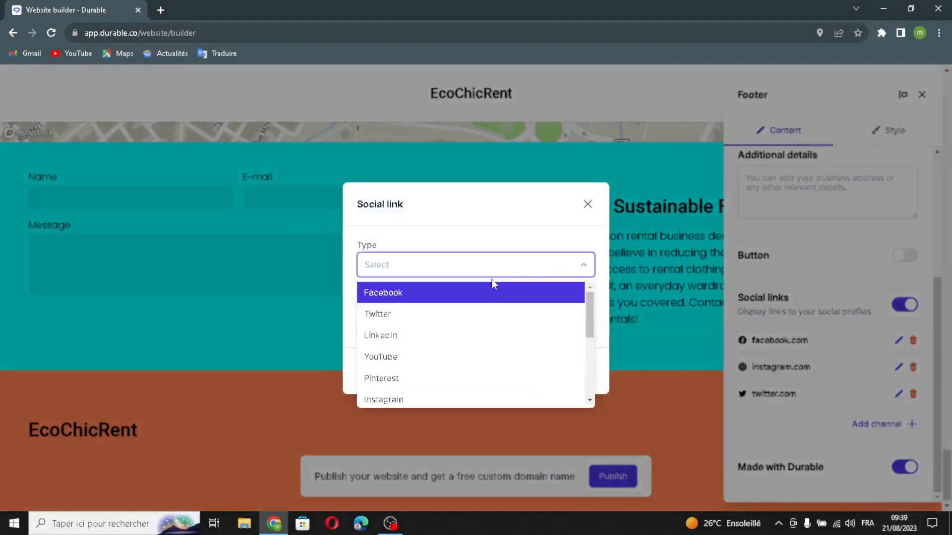
{"action": "left_click", "coordinate": [484, 292]}
{"action": "left_click", "coordinate": [472, 320]}
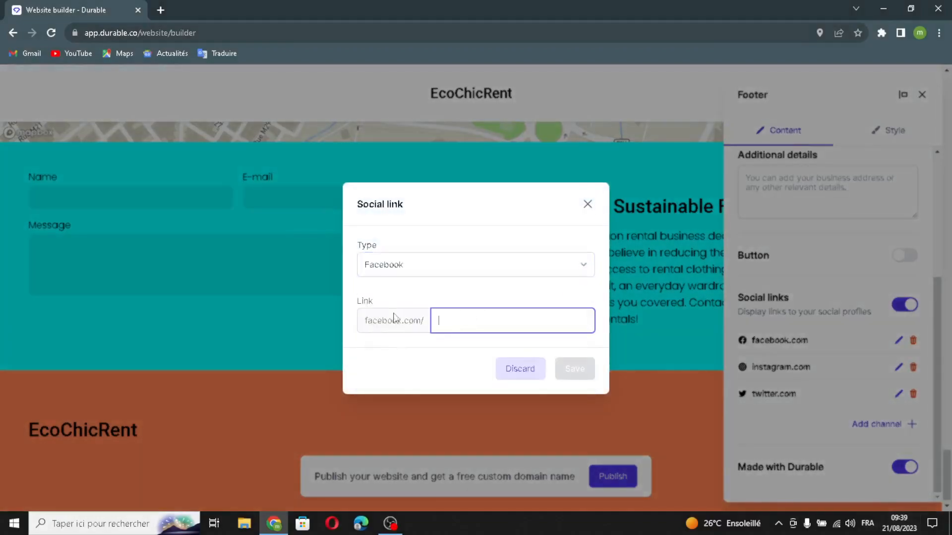
{"action": "left_click", "coordinate": [590, 203]}
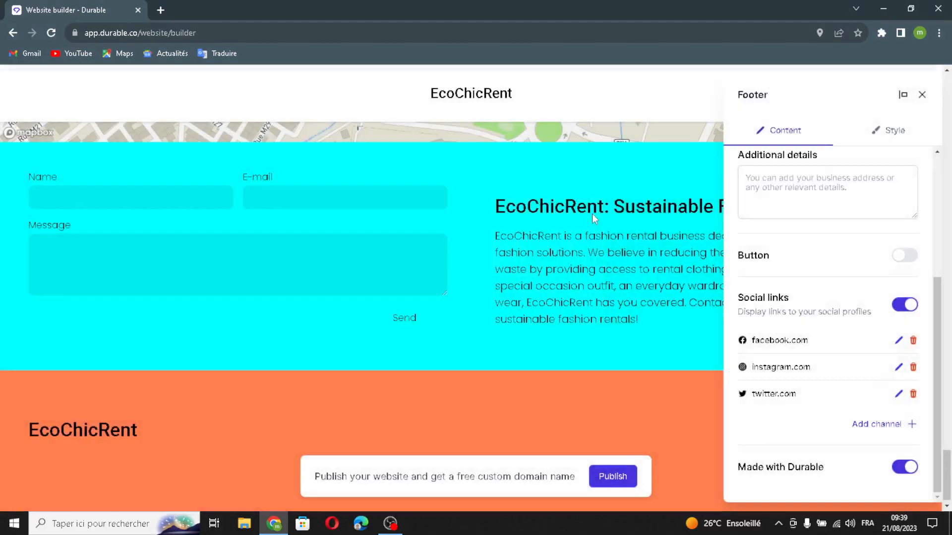
Examine the footer's style options for layout type, social icons, spacing and background, and close its settings.
{"action": "left_click", "coordinate": [895, 132]}
{"action": "scroll", "coordinate": [792, 301], "scroll_direction": "up", "scroll_amount": 3}
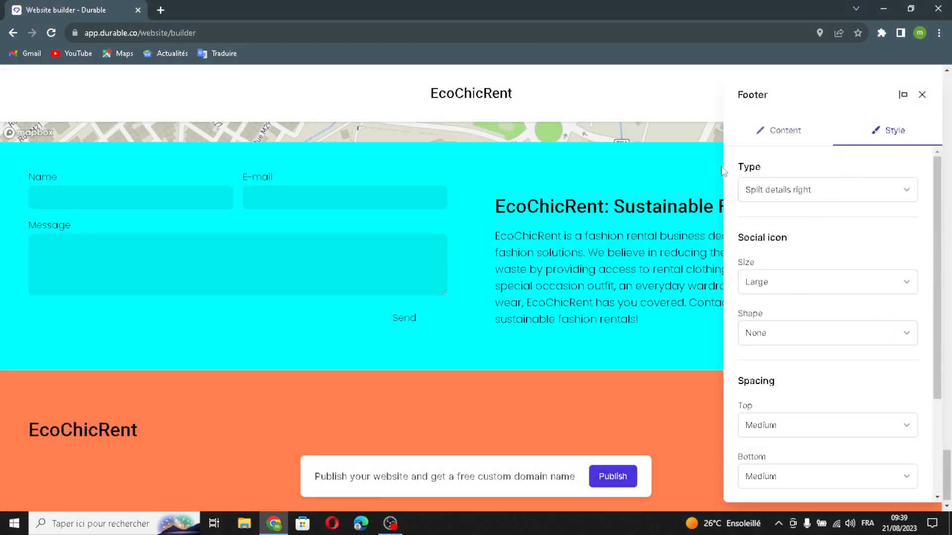
{"action": "scroll", "coordinate": [777, 317], "scroll_direction": "down", "scroll_amount": 3}
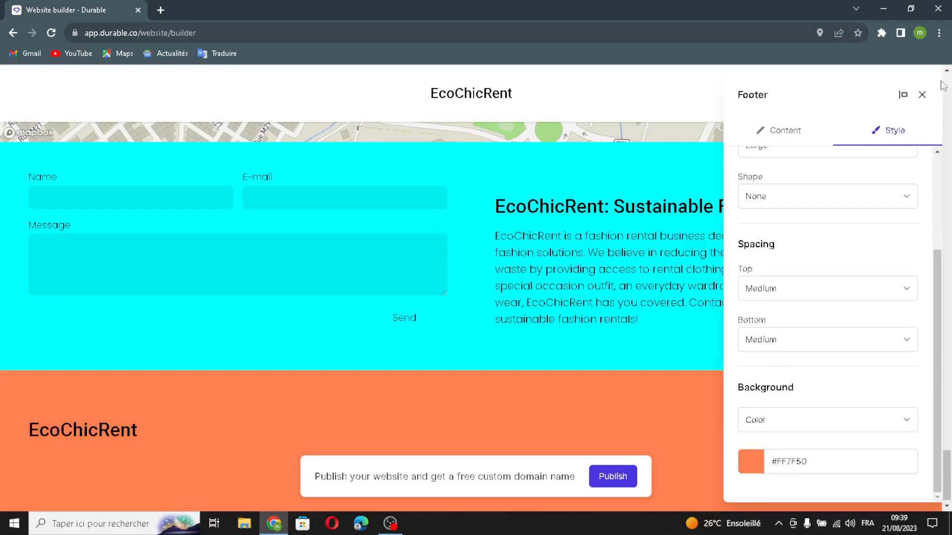
{"action": "left_click", "coordinate": [922, 94]}
Examine the contact section's regeneration choices and block removal dialog, and dismiss the dialog without deleting the section.
{"action": "scroll", "coordinate": [423, 303], "scroll_direction": "down", "scroll_amount": 1}
{"action": "scroll", "coordinate": [423, 303], "scroll_direction": "down", "scroll_amount": 1}
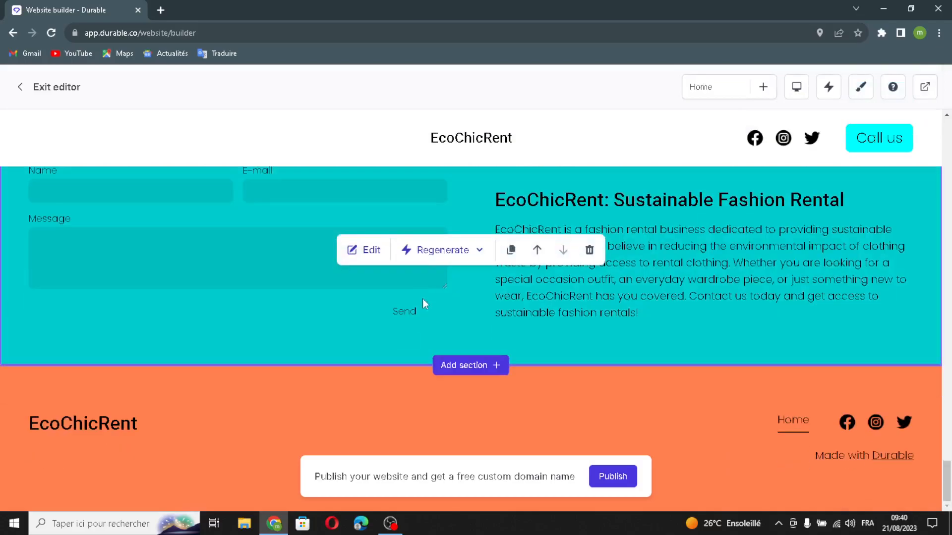
{"action": "left_click", "coordinate": [442, 250]}
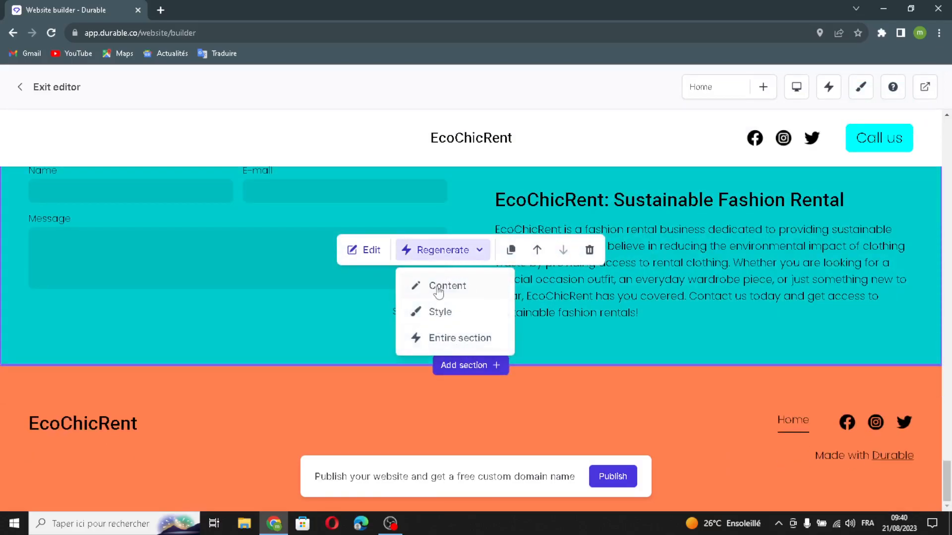
{"action": "left_click", "coordinate": [509, 252]}
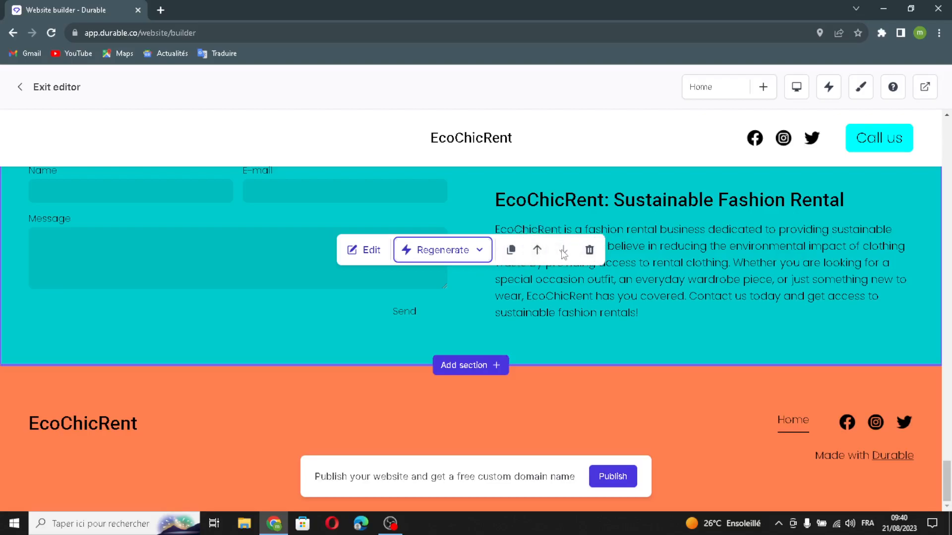
{"action": "left_click", "coordinate": [590, 255]}
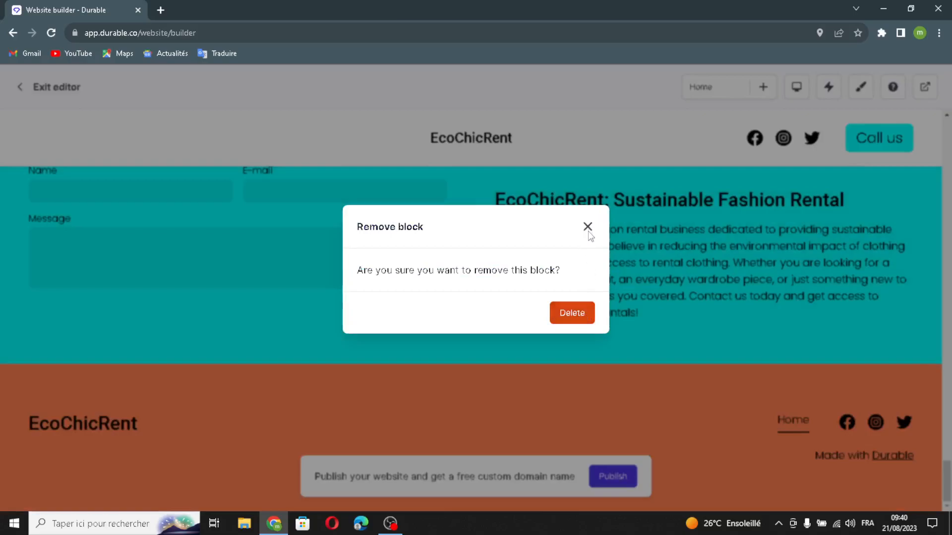
{"action": "left_click", "coordinate": [587, 227]}
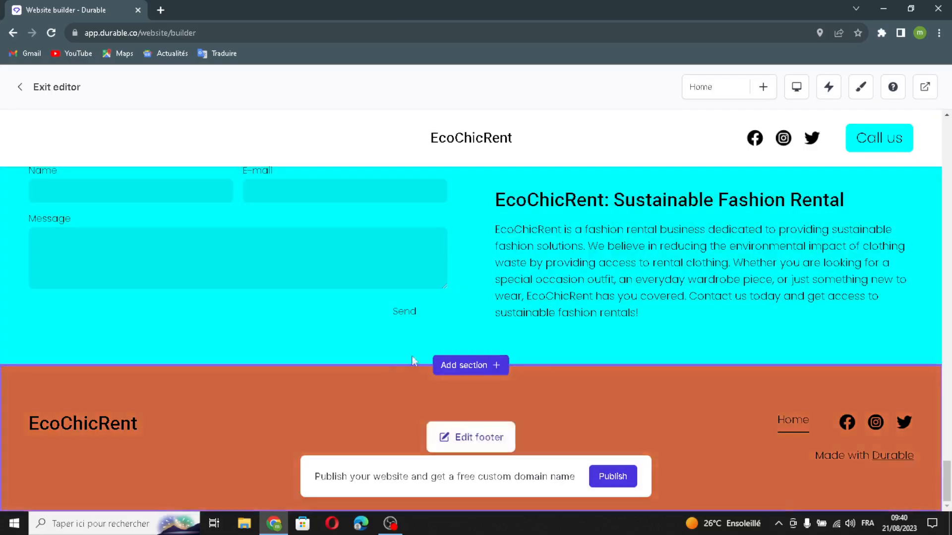